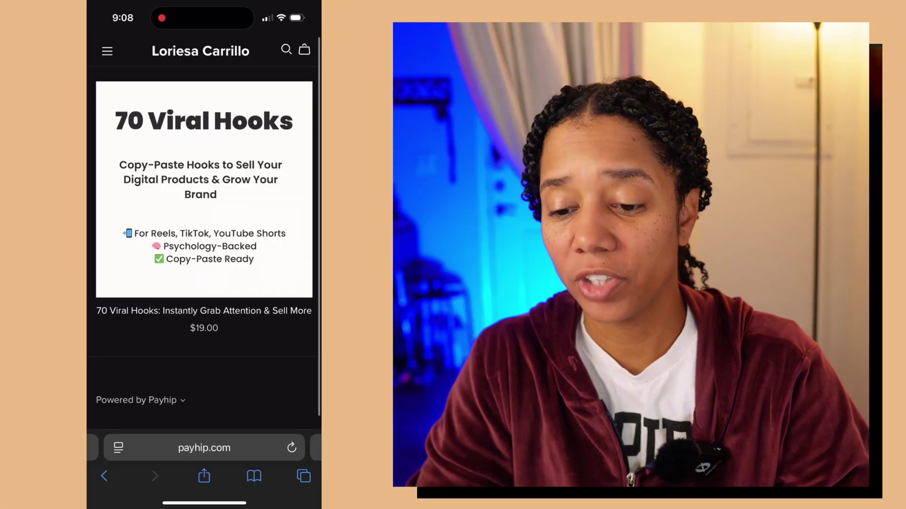
- Open the 70 Viral Hooks product page from the storefront
{"action": "left_click", "coordinate": [107, 51]}
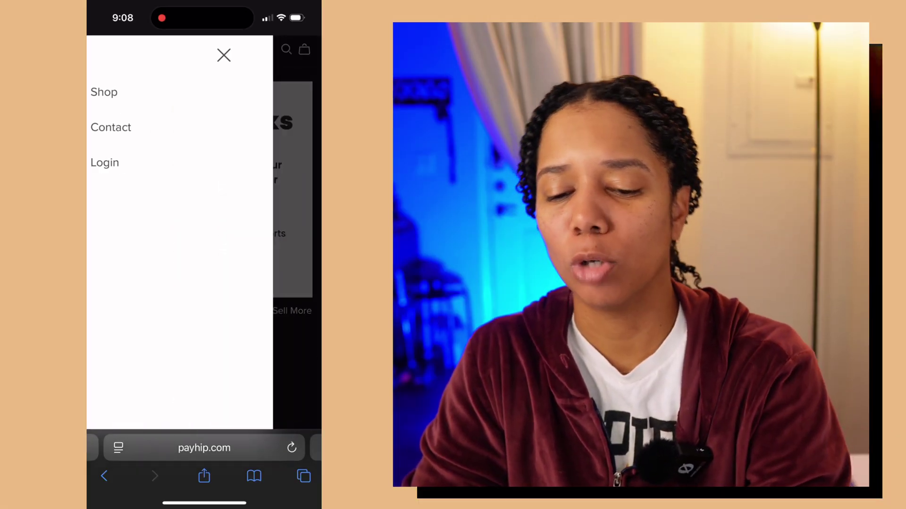
{"action": "left_click", "coordinate": [241, 55]}
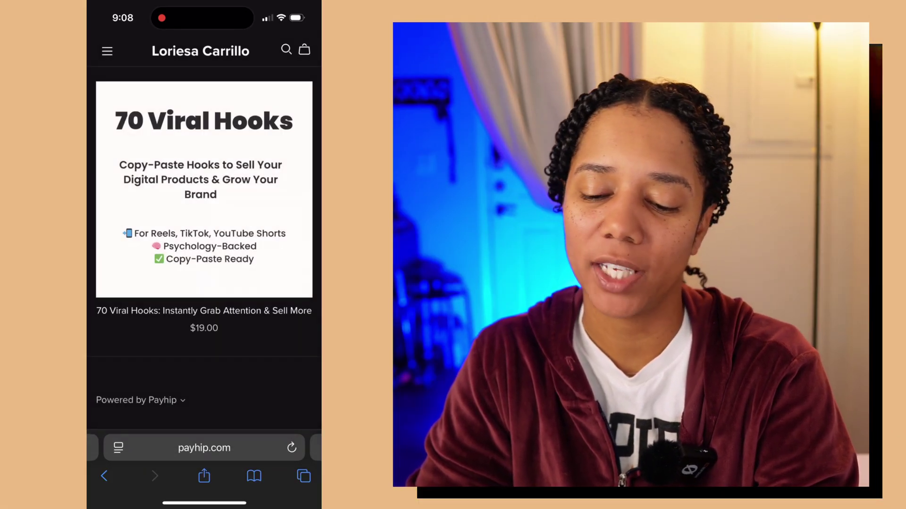
{"action": "left_click", "coordinate": [204, 188]}
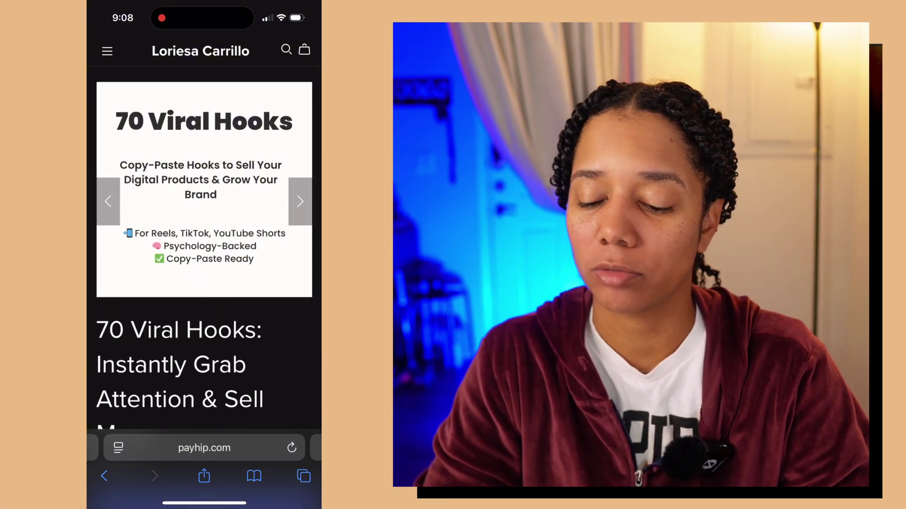
- Review the product description and start the $19.00 Buy Now checkout
{"action": "scroll", "coordinate": [204, 268], "scroll_direction": "down", "scroll_amount": 3}
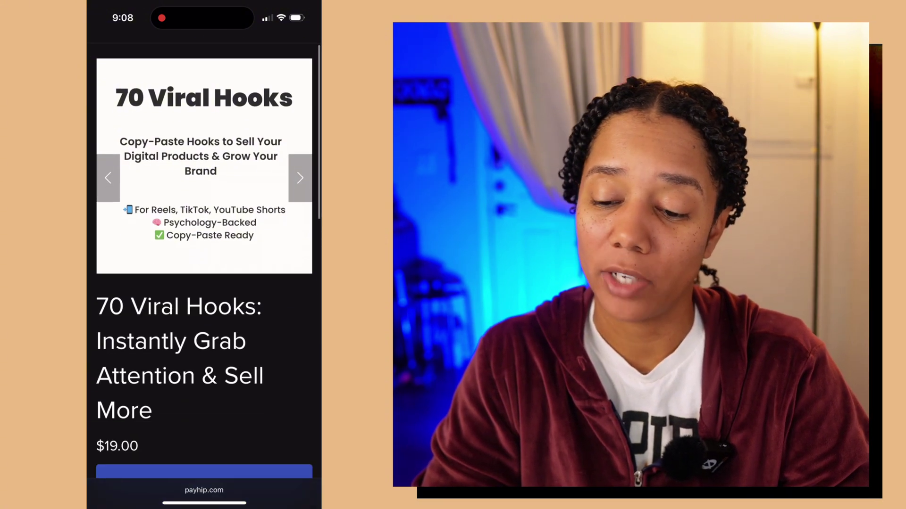
{"action": "scroll", "coordinate": [204, 260], "scroll_direction": "down", "scroll_amount": 5}
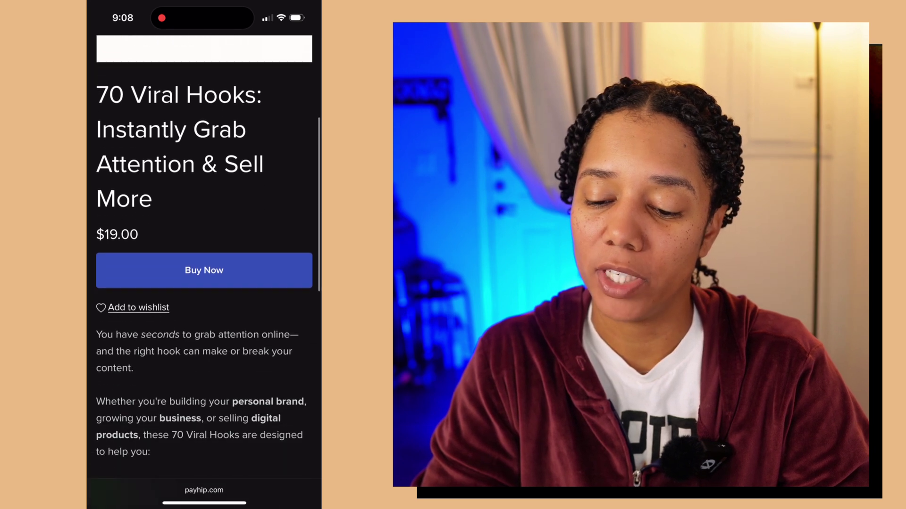
{"action": "scroll", "coordinate": [203, 259], "scroll_direction": "down", "scroll_amount": 5}
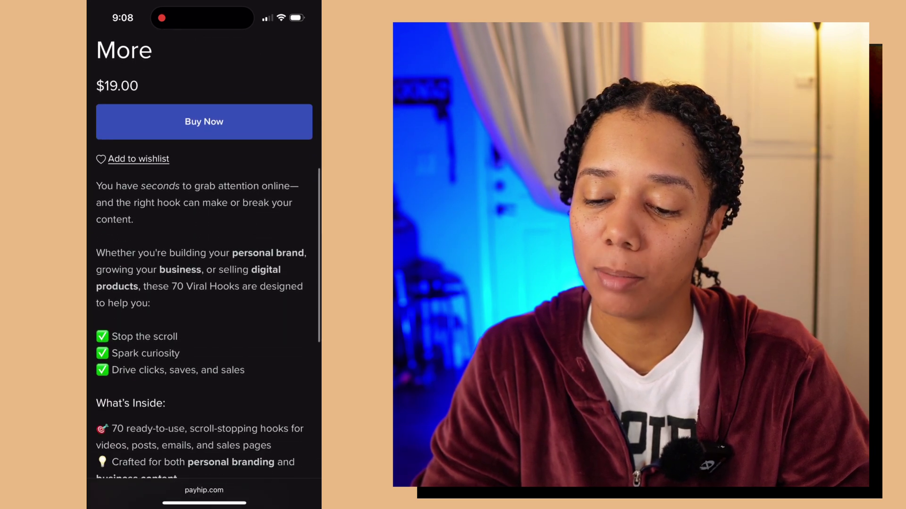
{"action": "scroll", "coordinate": [204, 259], "scroll_direction": "down", "scroll_amount": 4}
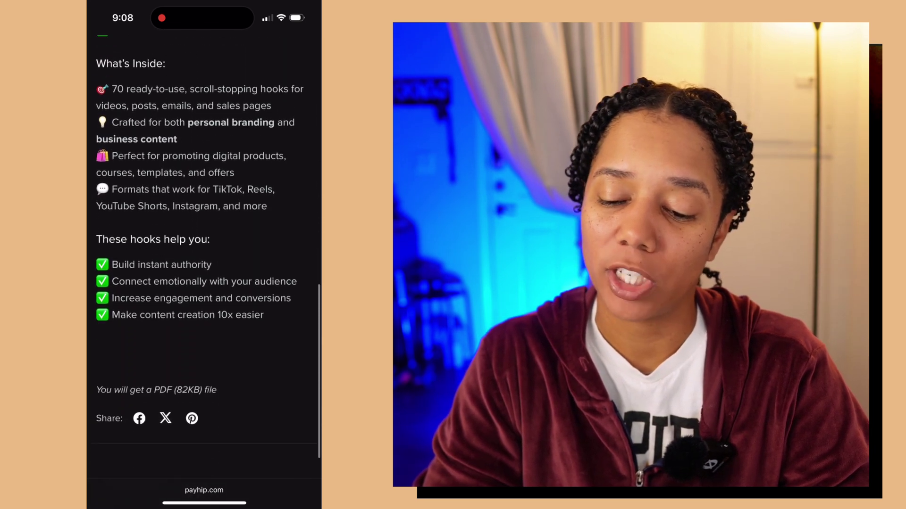
{"action": "scroll", "coordinate": [204, 259], "scroll_direction": "up", "scroll_amount": 3}
{"action": "scroll", "coordinate": [204, 259], "scroll_direction": "up", "scroll_amount": 7}
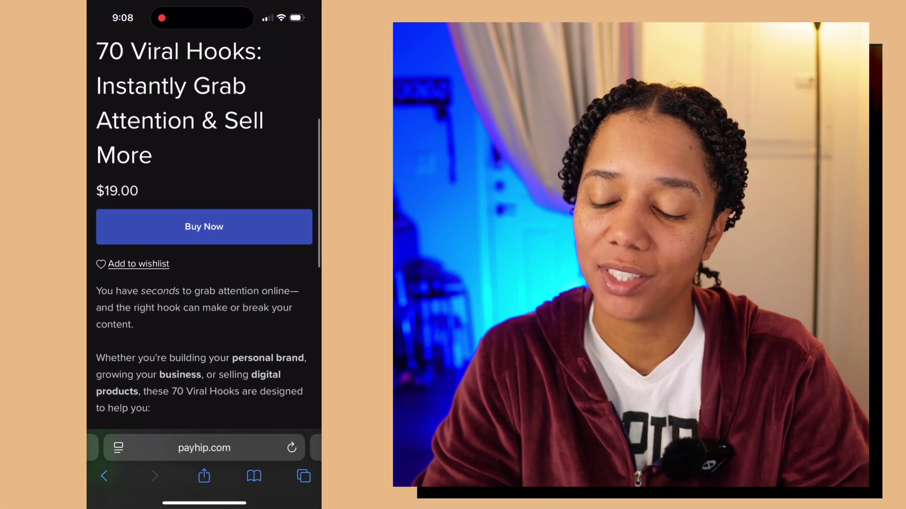
{"action": "left_click", "coordinate": [204, 285]}
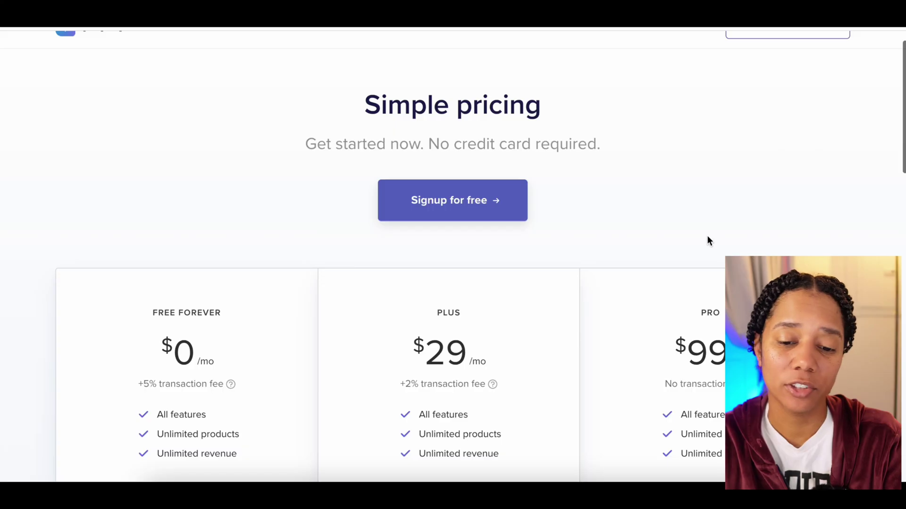
- Highlight the FREE FOREVER plan and its +5% transaction fee on the Pricing page
{"action": "scroll", "coordinate": [706, 239], "scroll_direction": "down", "scroll_amount": 3}
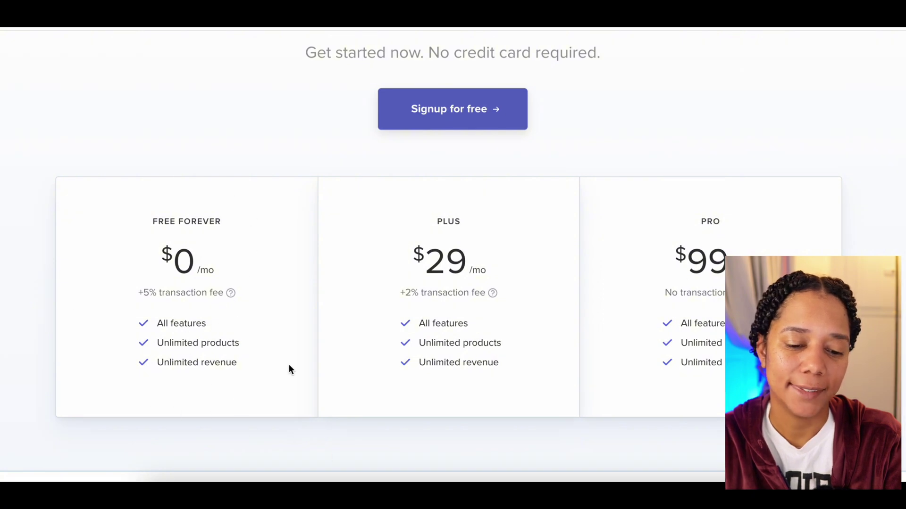
{"action": "left_click_drag", "start_coordinate": [157, 217], "coordinate": [233, 226]}
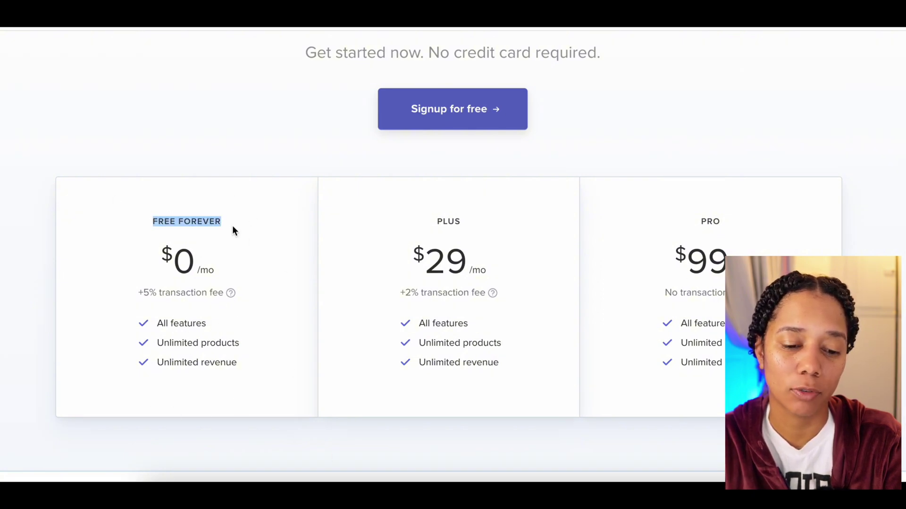
{"action": "left_click", "coordinate": [133, 290]}
{"action": "left_click_drag", "start_coordinate": [132, 290], "coordinate": [230, 297]}
{"action": "scroll", "coordinate": [229, 298], "scroll_direction": "down", "scroll_amount": 2}
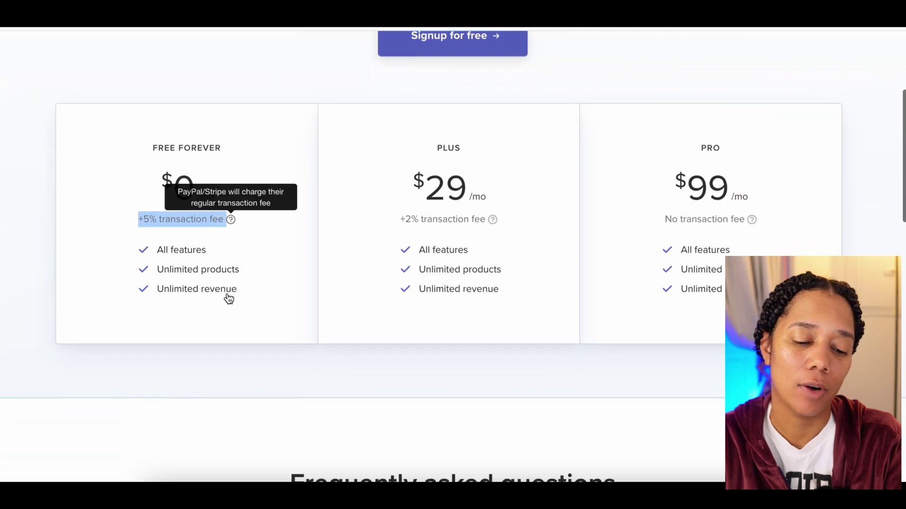
{"action": "left_click", "coordinate": [189, 229]}
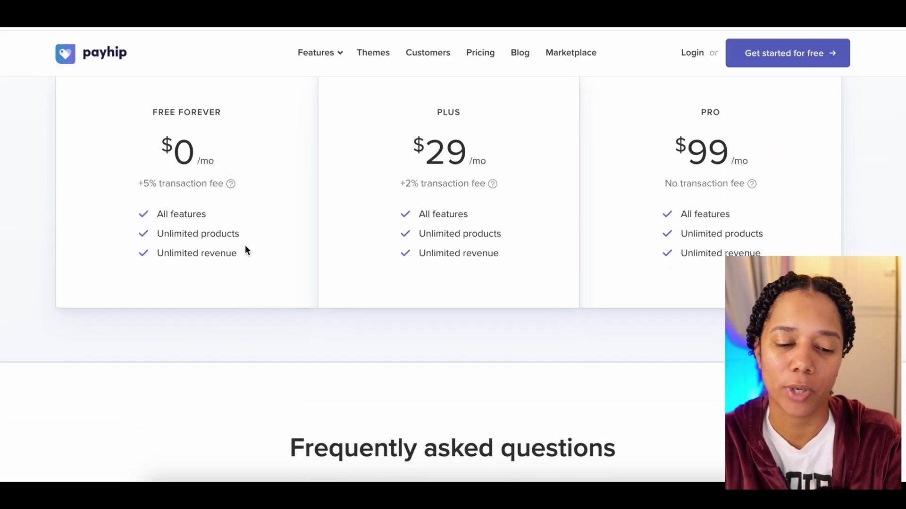
- Highlight the payout-timing and payment-methods FAQ answers, then log in to the seller dashboard
{"action": "scroll", "coordinate": [259, 276], "scroll_direction": "down", "scroll_amount": 6}
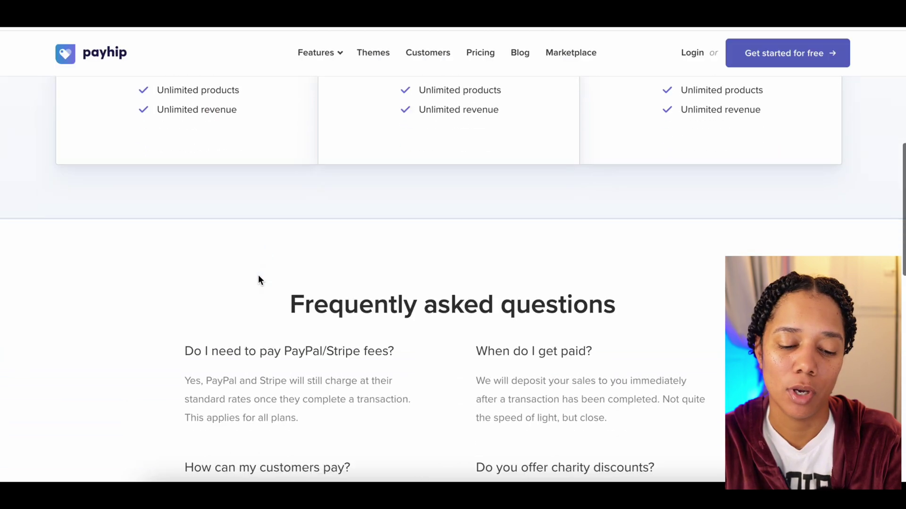
{"action": "left_click_drag", "start_coordinate": [476, 153], "coordinate": [592, 154]}
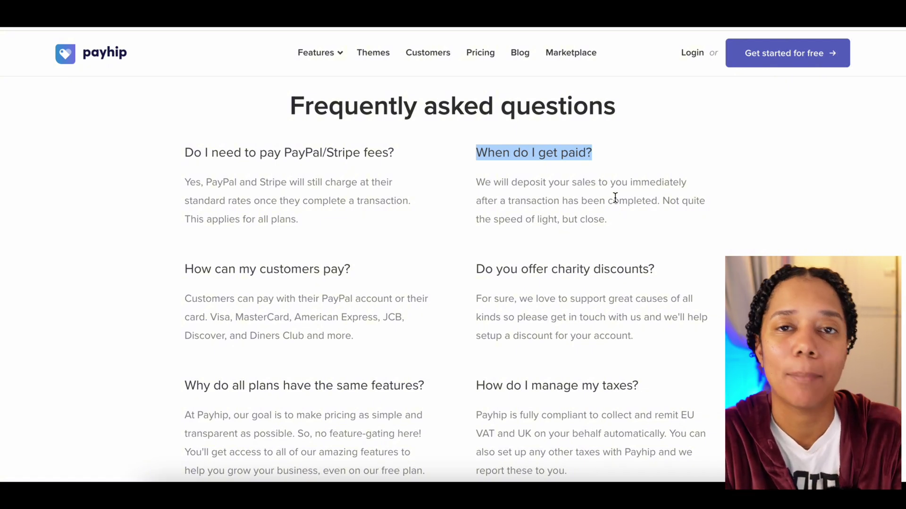
{"action": "left_click_drag", "start_coordinate": [474, 181], "coordinate": [640, 221]}
{"action": "scroll", "coordinate": [639, 217], "scroll_direction": "down", "scroll_amount": 2}
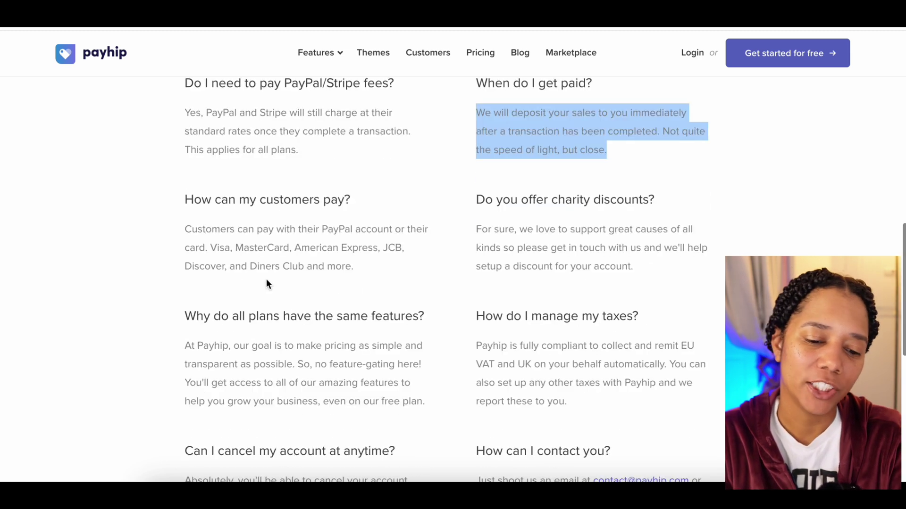
{"action": "left_click_drag", "start_coordinate": [186, 230], "coordinate": [354, 264]}
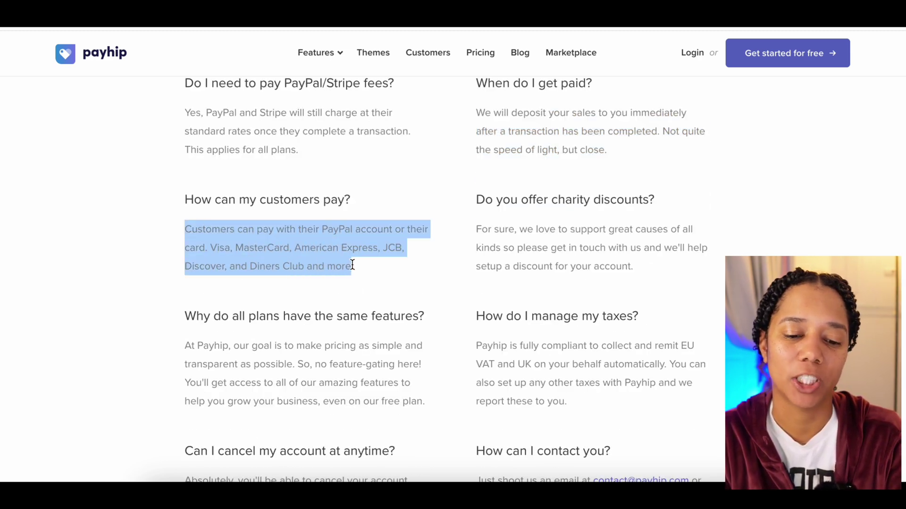
{"action": "left_click", "coordinate": [352, 265]}
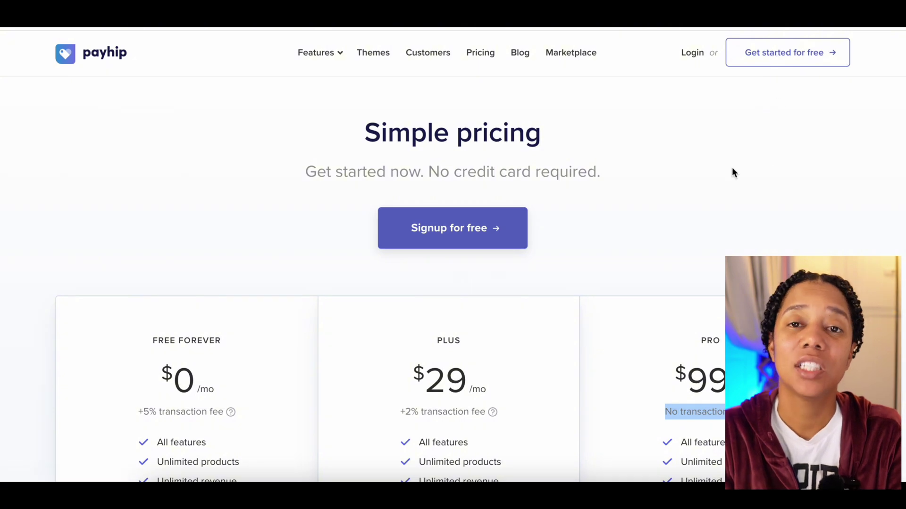
{"action": "left_click", "coordinate": [693, 60]}
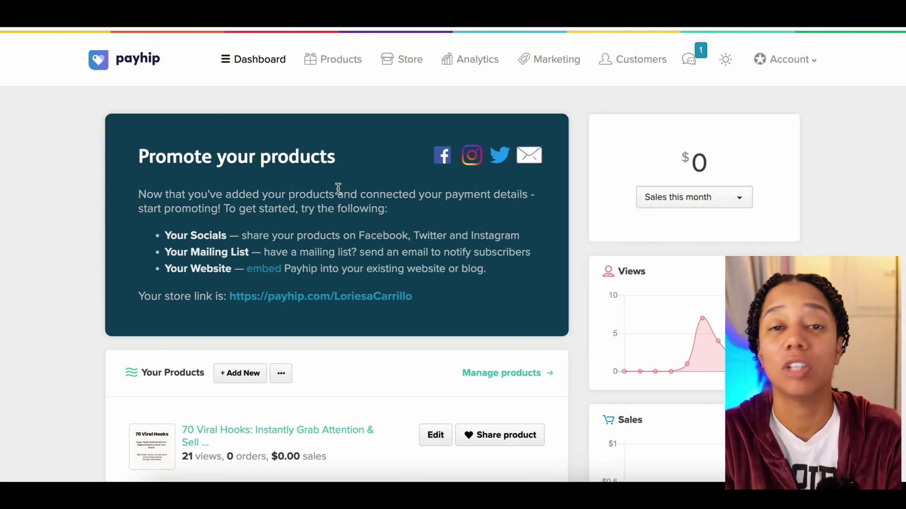
- From the Products list, add a new Digital Product to get its blank form
{"action": "left_click", "coordinate": [353, 67]}
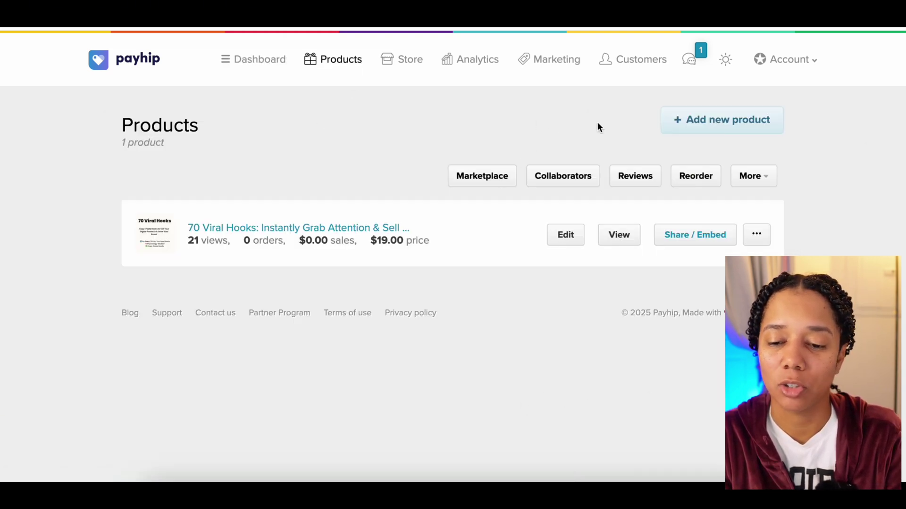
{"action": "left_click", "coordinate": [690, 131]}
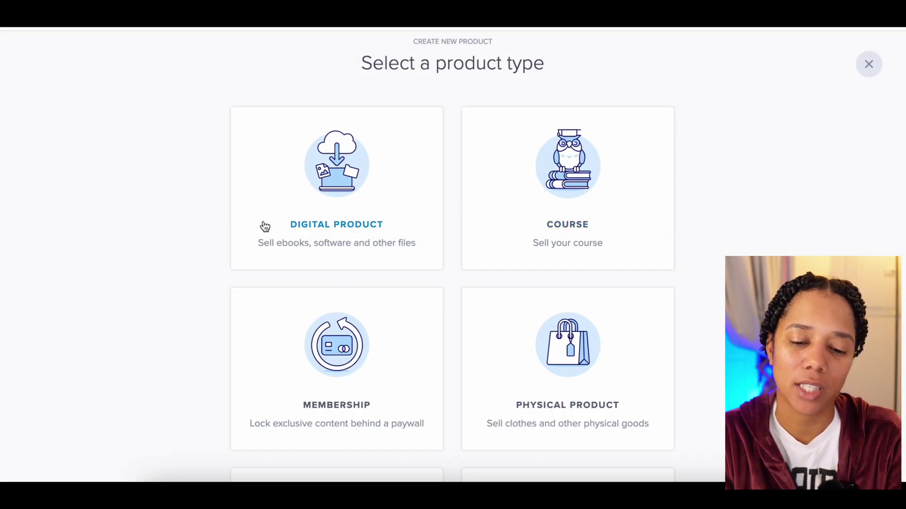
{"action": "scroll", "coordinate": [404, 234], "scroll_direction": "down", "scroll_amount": 4}
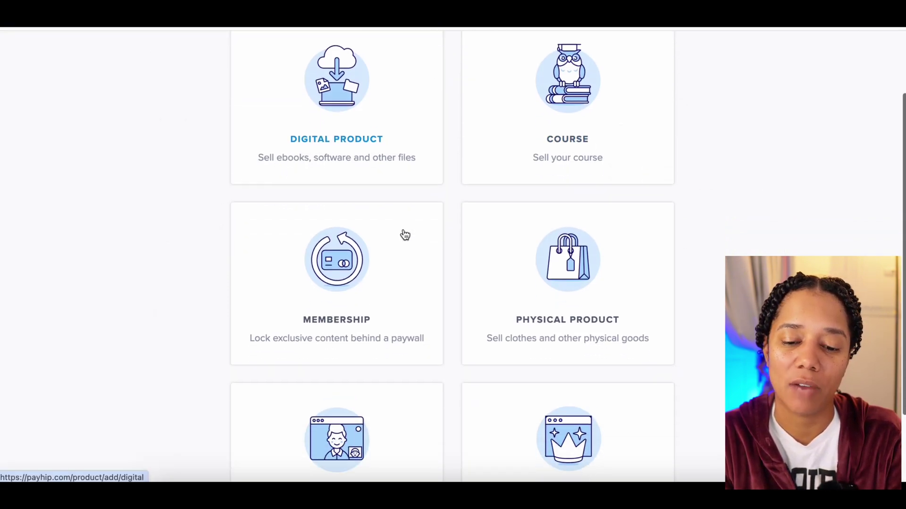
{"action": "scroll", "coordinate": [405, 234], "scroll_direction": "up", "scroll_amount": 2}
{"action": "scroll", "coordinate": [405, 235], "scroll_direction": "up", "scroll_amount": 2}
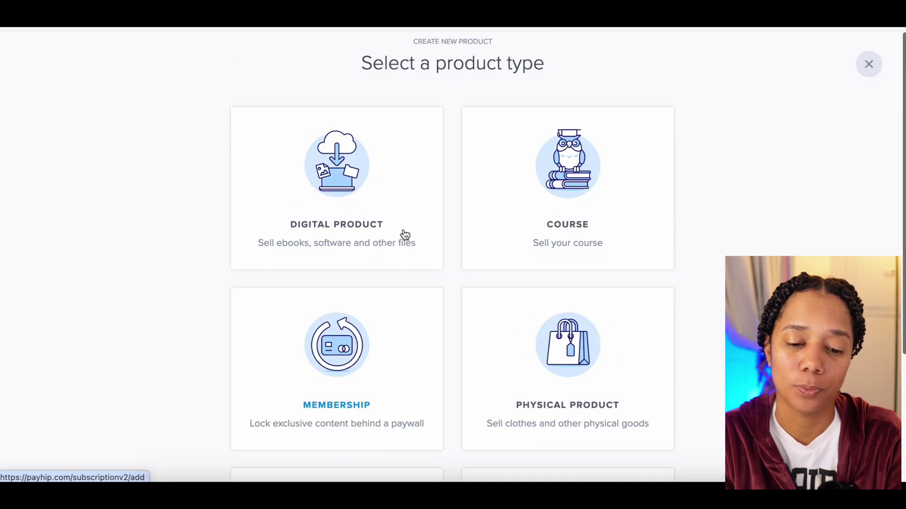
{"action": "left_click", "coordinate": [404, 237]}
{"action": "left_click_drag", "start_coordinate": [197, 193], "coordinate": [449, 194]}
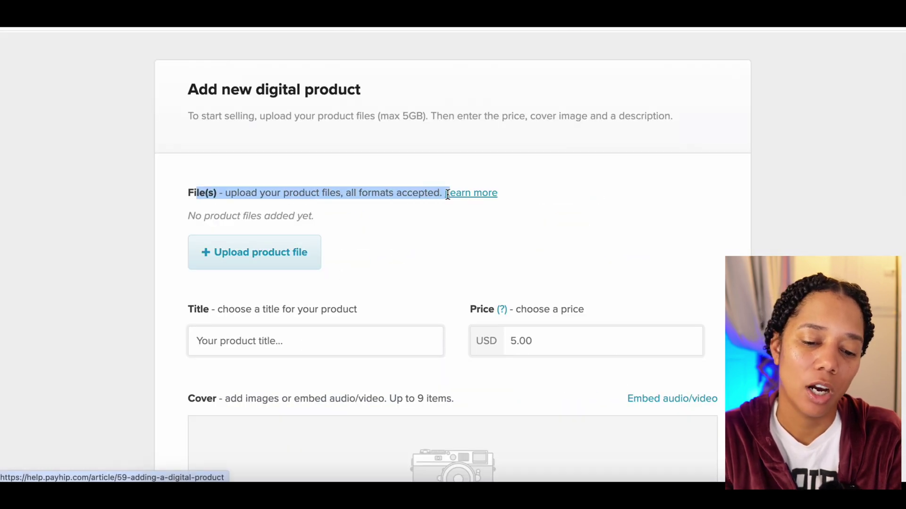
{"action": "left_click", "coordinate": [437, 245]}
{"action": "scroll", "coordinate": [437, 239], "scroll_direction": "down", "scroll_amount": 1}
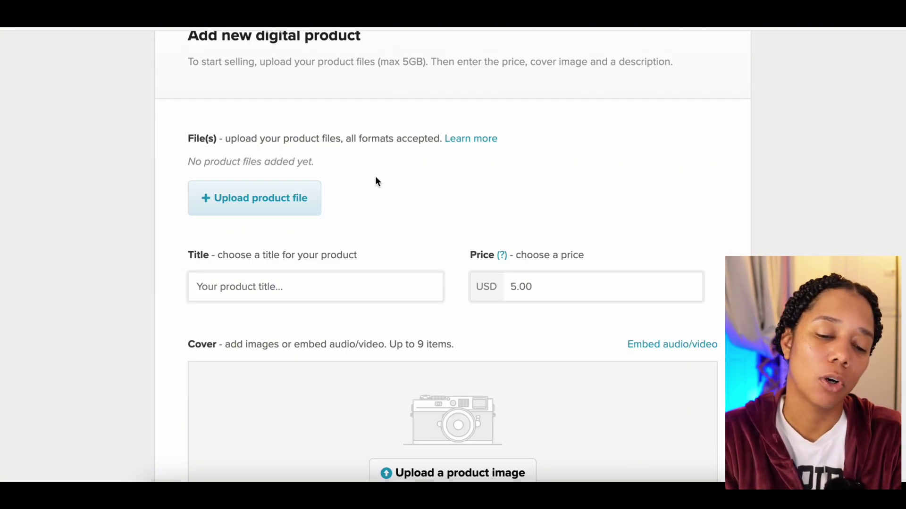
- Upload sell_all_year_make_my_subscribers_rich.pdf as the product file
{"action": "left_click", "coordinate": [214, 208]}
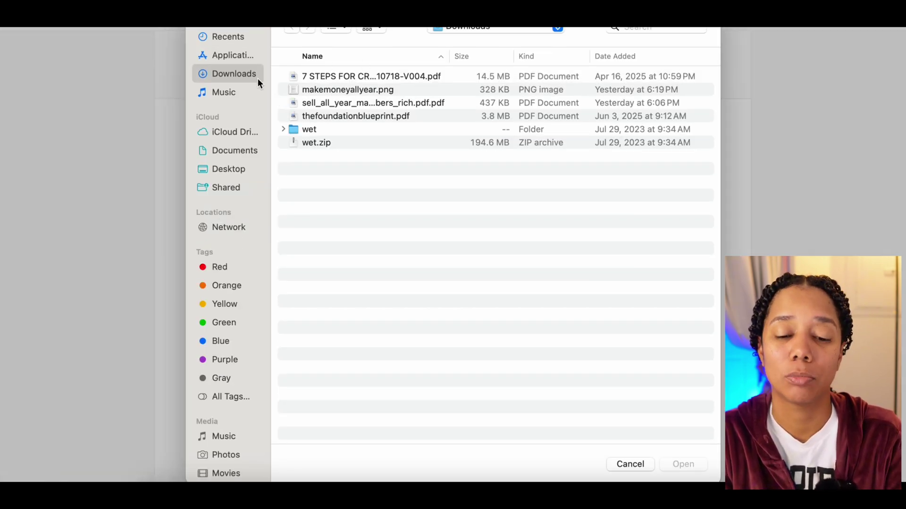
{"action": "left_click", "coordinate": [337, 105]}
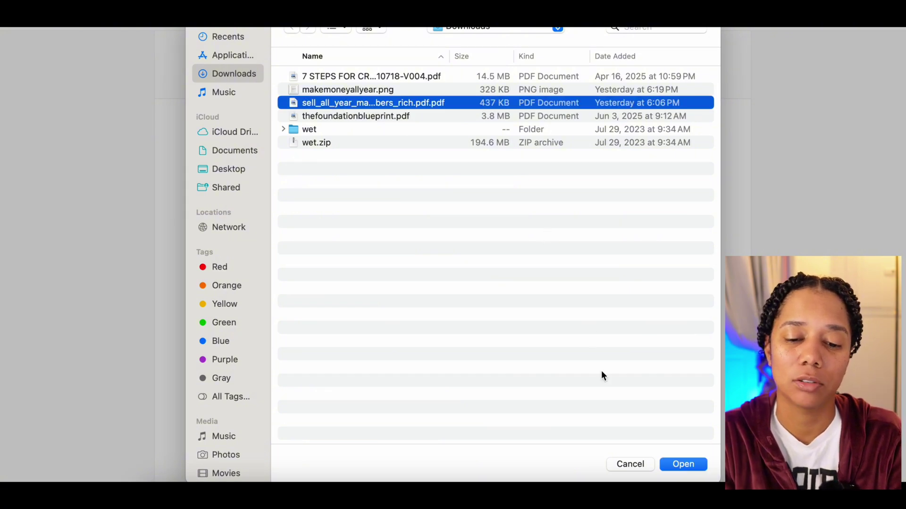
{"action": "left_click", "coordinate": [682, 464]}
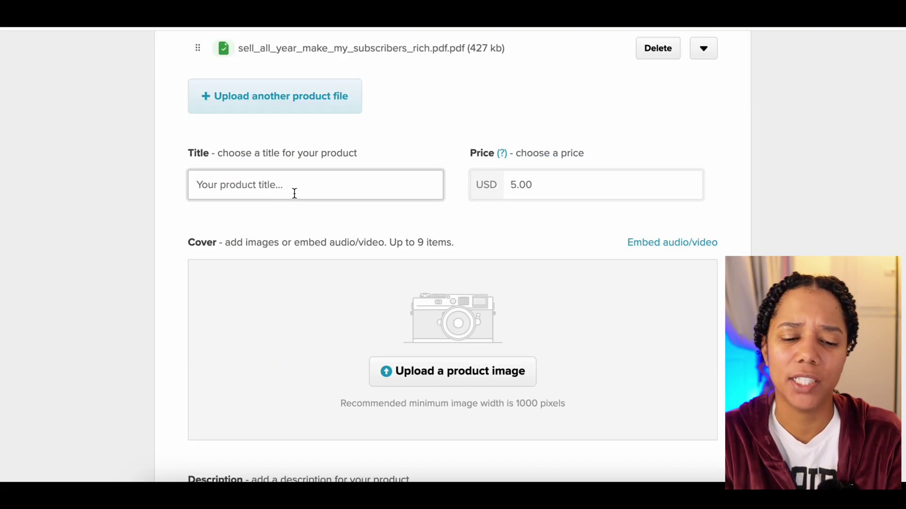
- Title the product 'Make Money All Year Calendar', leaving the price at 5.00 USD
{"action": "left_click", "coordinate": [294, 193]}
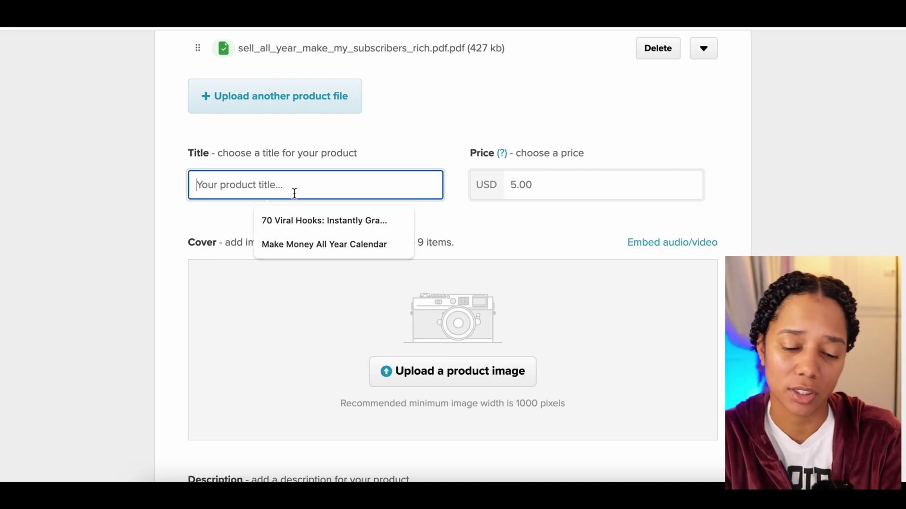
{"action": "left_click", "coordinate": [311, 244]}
{"action": "key", "text": "Tab"}
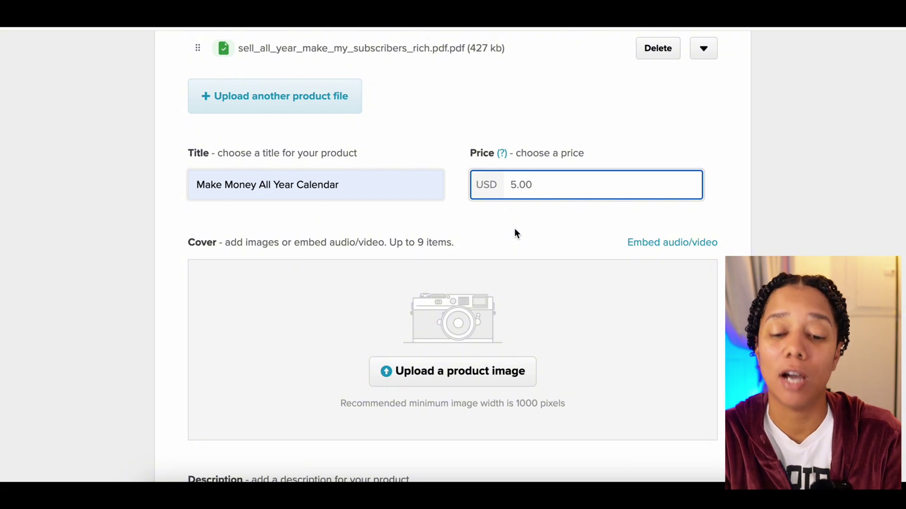
- Upload makemoneyallyear.png from Downloads as the product's cover image
{"action": "scroll", "coordinate": [514, 231], "scroll_direction": "down", "scroll_amount": 2}
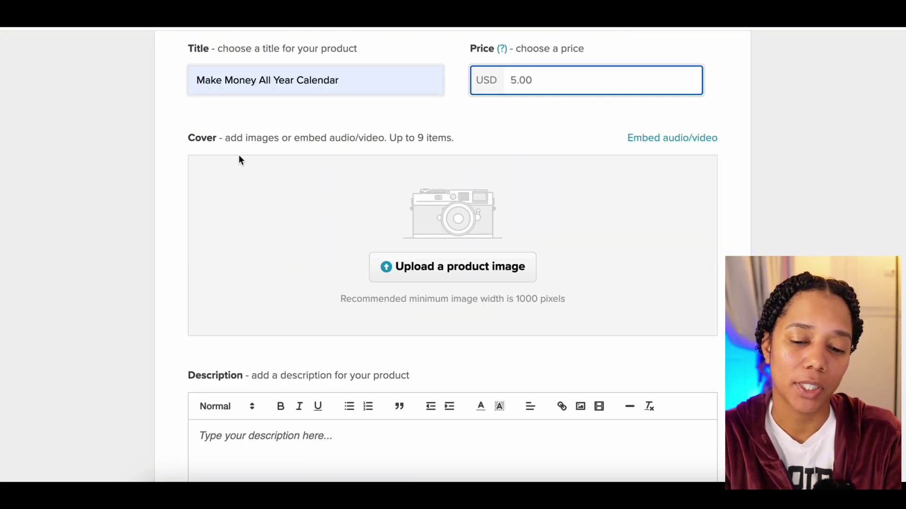
{"action": "left_click_drag", "start_coordinate": [174, 137], "coordinate": [431, 139]}
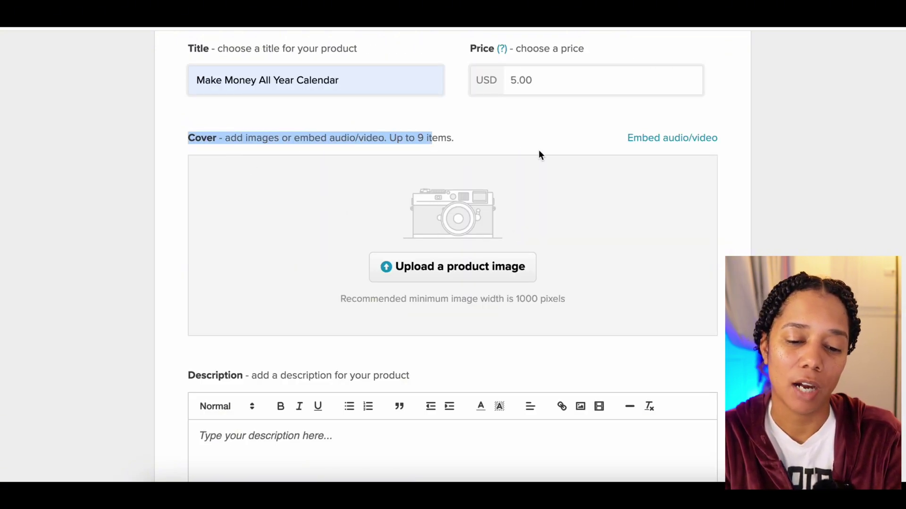
{"action": "left_click", "coordinate": [533, 266]}
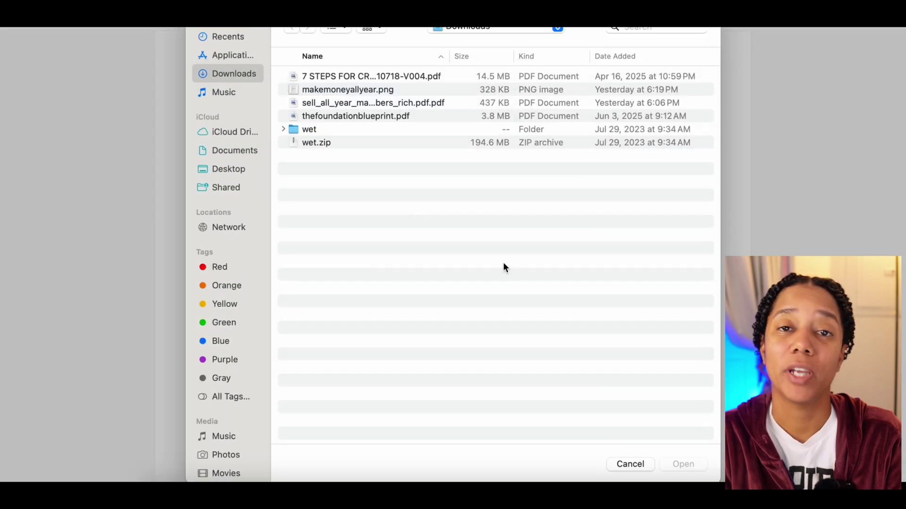
{"action": "double_click", "coordinate": [347, 91]}
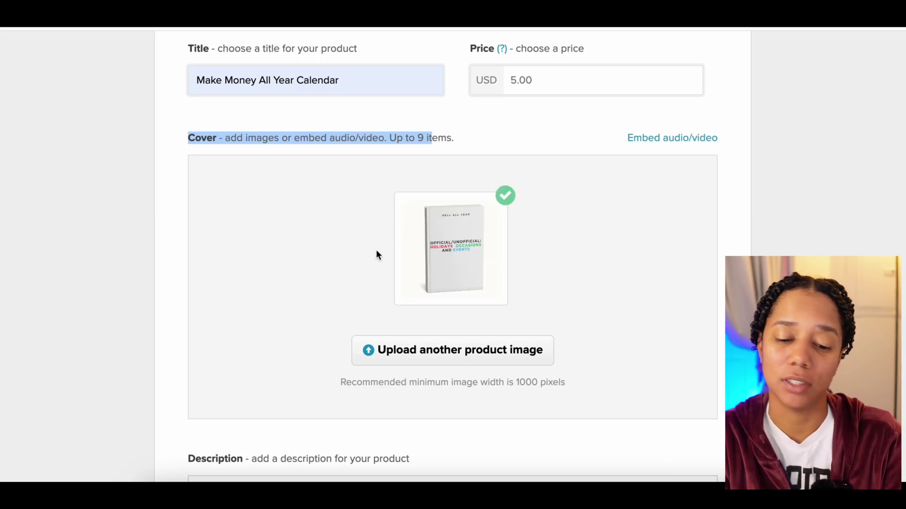
{"action": "scroll", "coordinate": [578, 308], "scroll_direction": "up", "scroll_amount": 1}
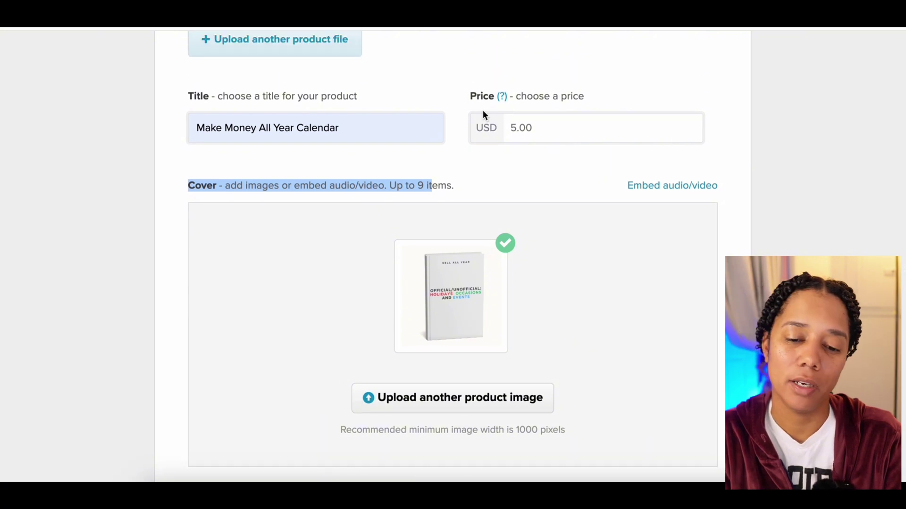
{"action": "left_click_drag", "start_coordinate": [482, 113], "coordinate": [637, 97]}
{"action": "left_click", "coordinate": [637, 94]}
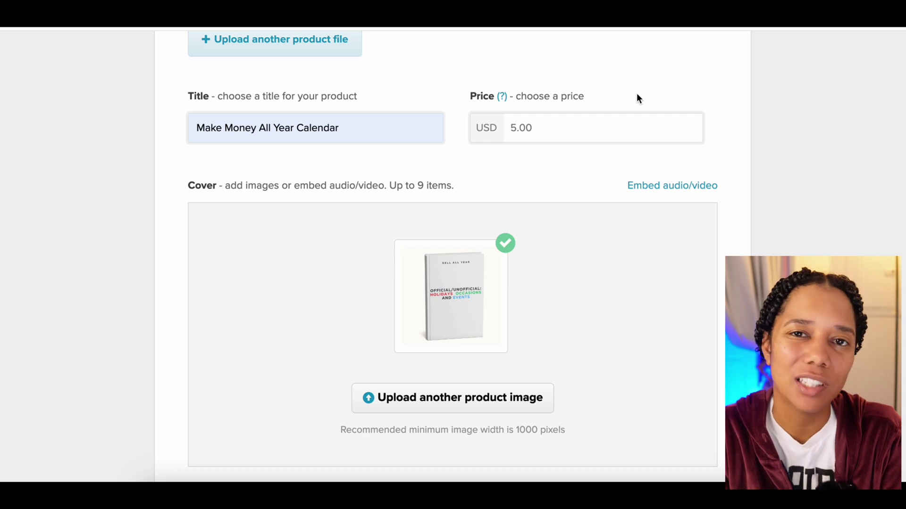
{"action": "scroll", "coordinate": [535, 204], "scroll_direction": "down", "scroll_amount": 1}
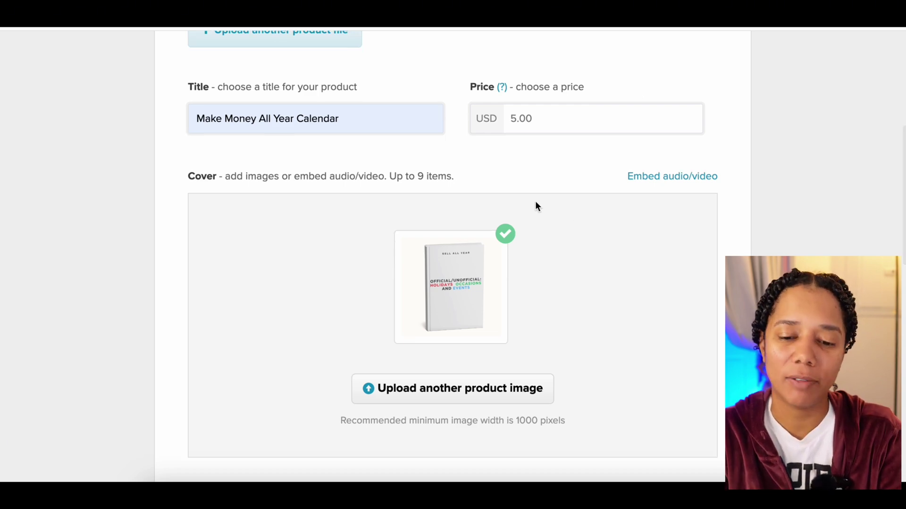
{"action": "scroll", "coordinate": [627, 257], "scroll_direction": "down", "scroll_amount": 2}
{"action": "scroll", "coordinate": [625, 257], "scroll_direction": "down", "scroll_amount": 1}
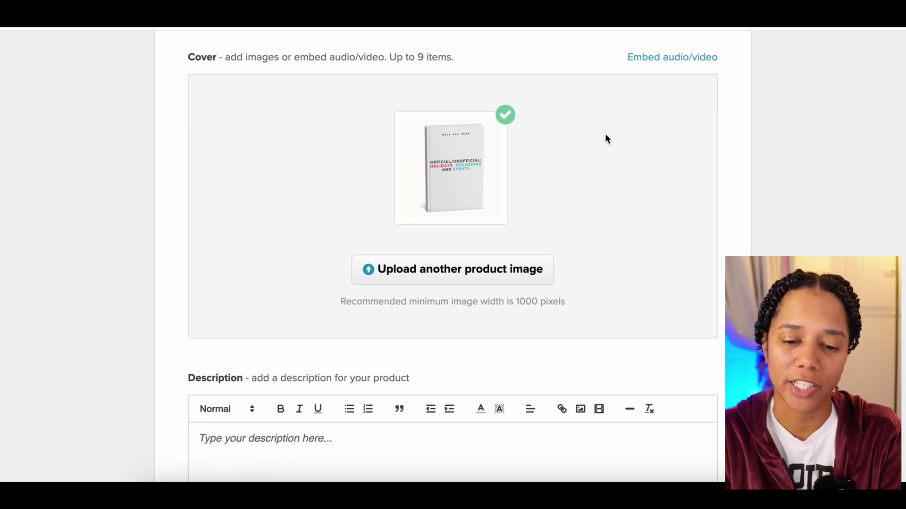
- Paste the short $5 pitch paragraph into the Description and select all of it
{"action": "scroll", "coordinate": [613, 136], "scroll_direction": "down", "scroll_amount": 5}
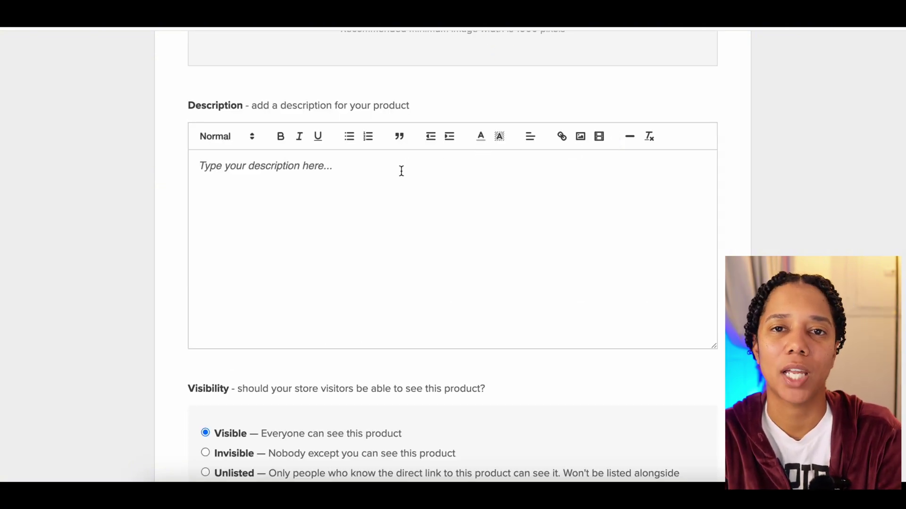
{"action": "type", "text": "In the next 6 months you can be where you are right now, trying to figure things out. Or, you can be making money living your dream life. And the only difference of these two futures is $5."}
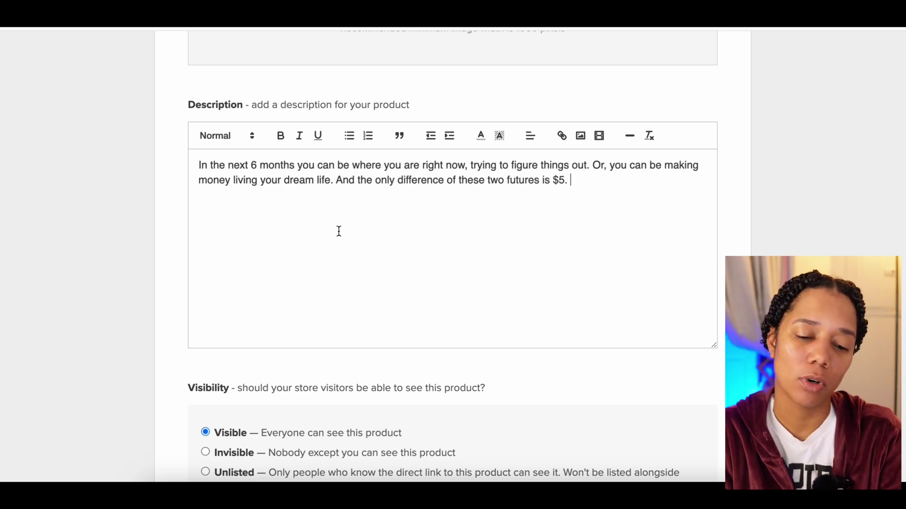
{"action": "left_click_drag", "start_coordinate": [195, 165], "coordinate": [634, 190]}
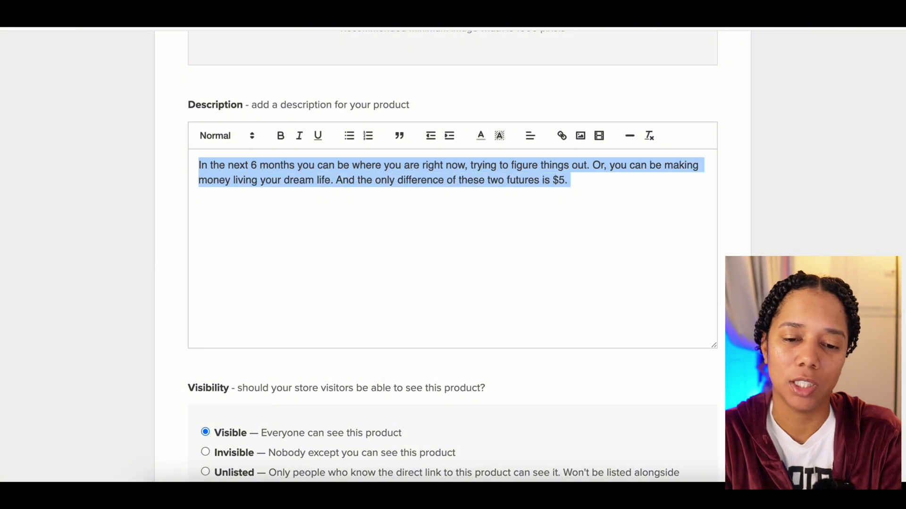
{"action": "key", "text": "ctrl+t"}
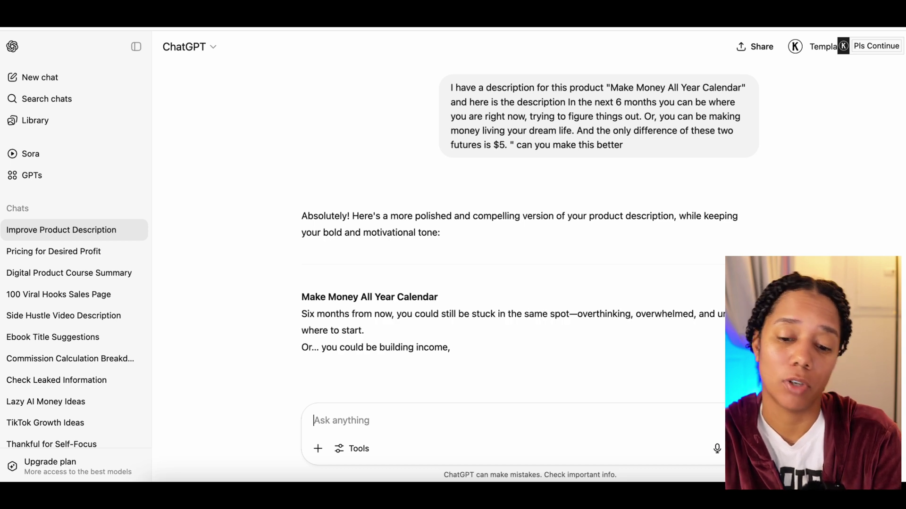
- Ask ChatGPT for a polished rewrite with a bulleted checklist of the calendar's benefits
{"action": "left_click_drag", "start_coordinate": [428, 248], "coordinate": [477, 402]}
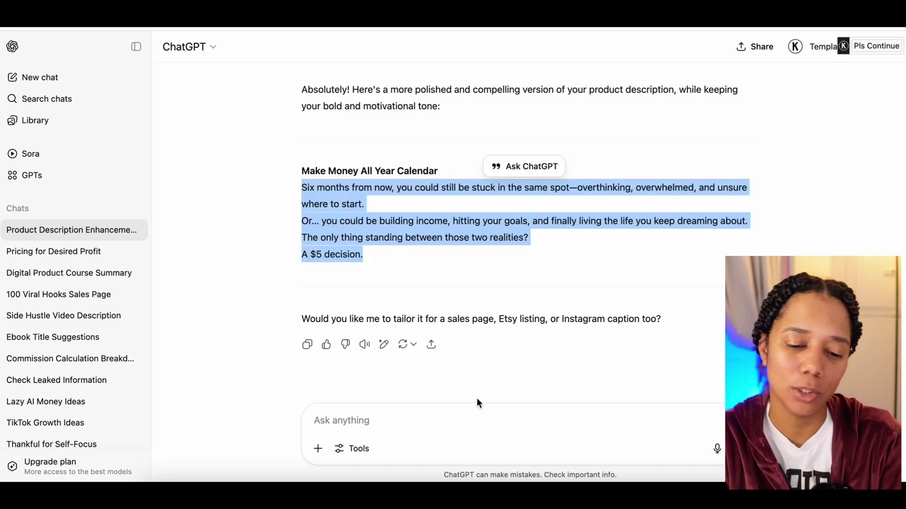
{"action": "left_click", "coordinate": [425, 413]}
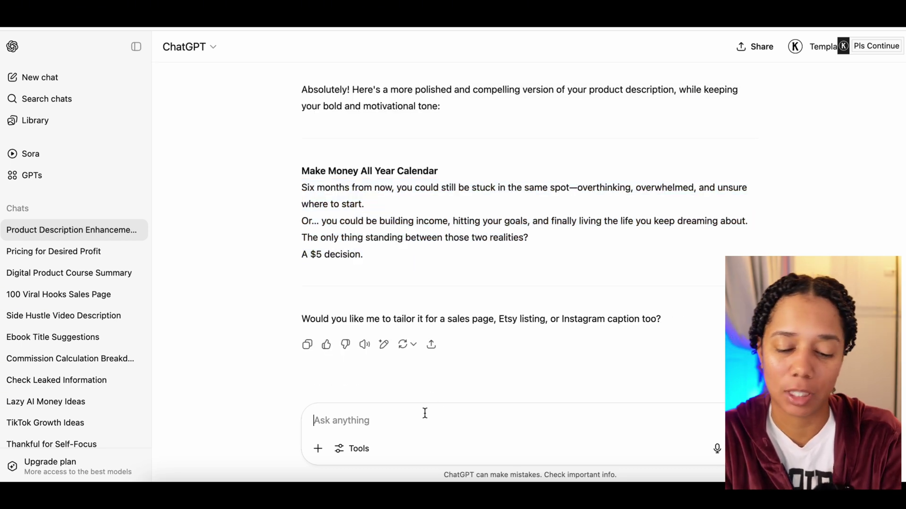
{"action": "type", "text": "c"}
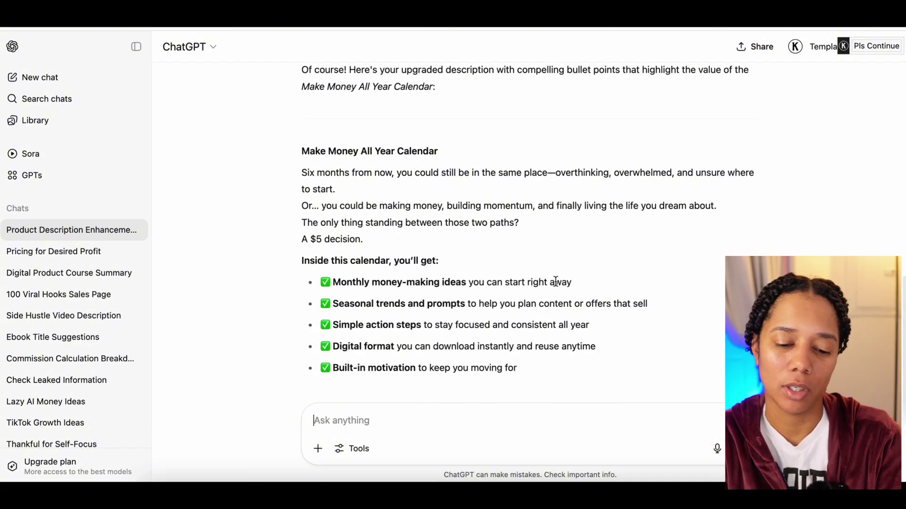
{"action": "scroll", "coordinate": [542, 297], "scroll_direction": "up", "scroll_amount": 2}
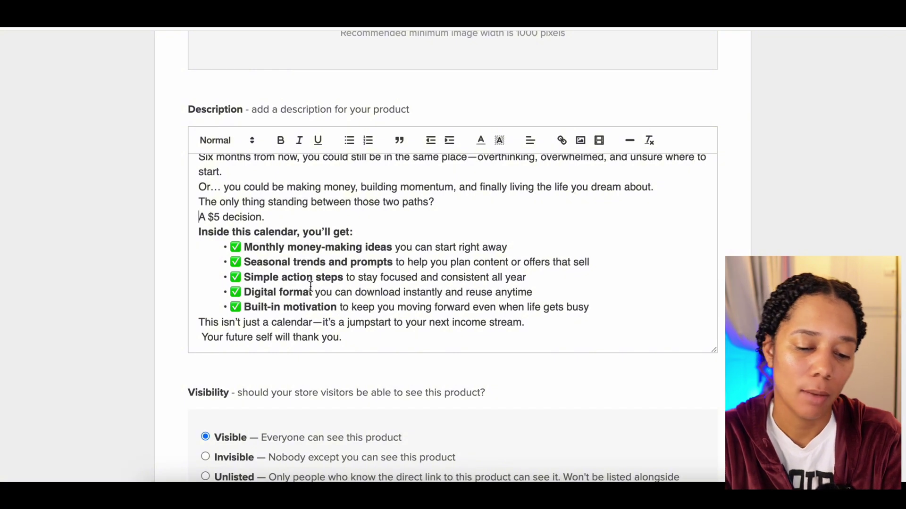
- Add a blank line after 'A $5 decision.' and strip the bullets from all five checklist items
{"action": "key", "text": "Return"}
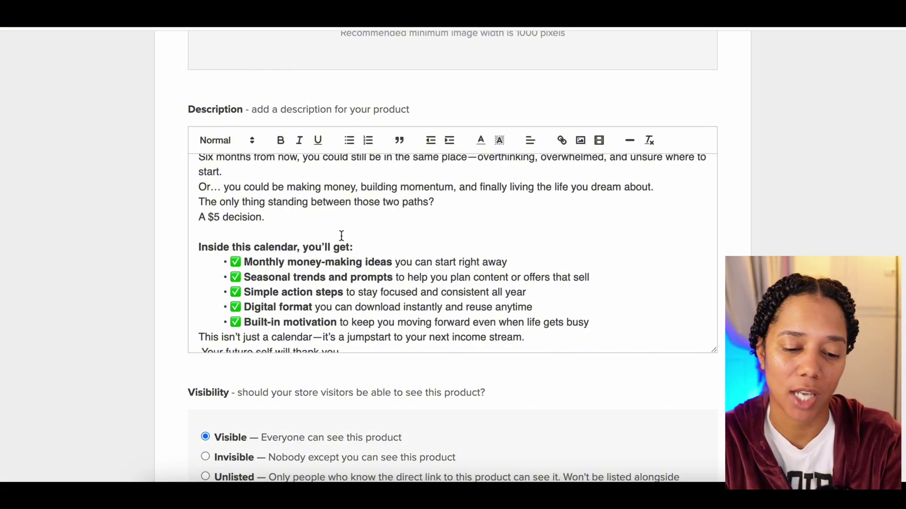
{"action": "scroll", "coordinate": [342, 235], "scroll_direction": "down", "scroll_amount": 1}
{"action": "left_click", "coordinate": [229, 248]}
{"action": "key", "text": "BackSpace"}
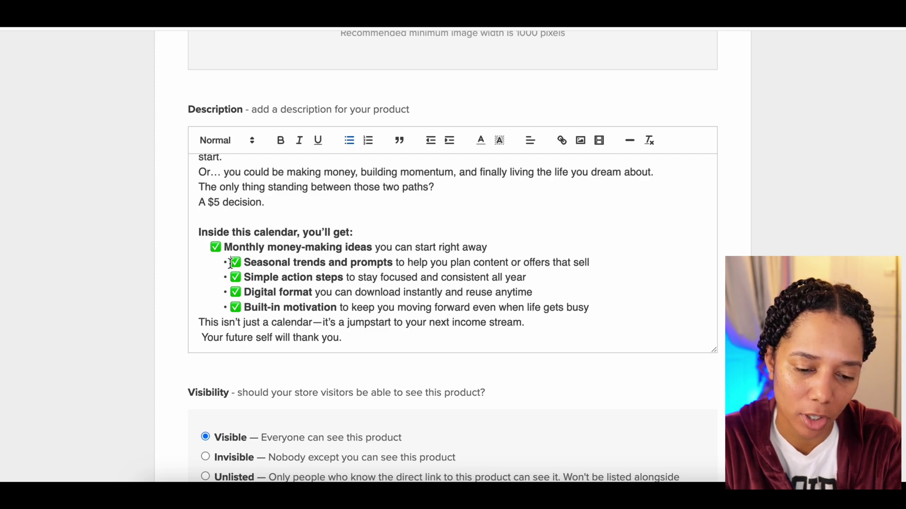
{"action": "left_click", "coordinate": [230, 262]}
{"action": "key", "text": "BackSpace"}
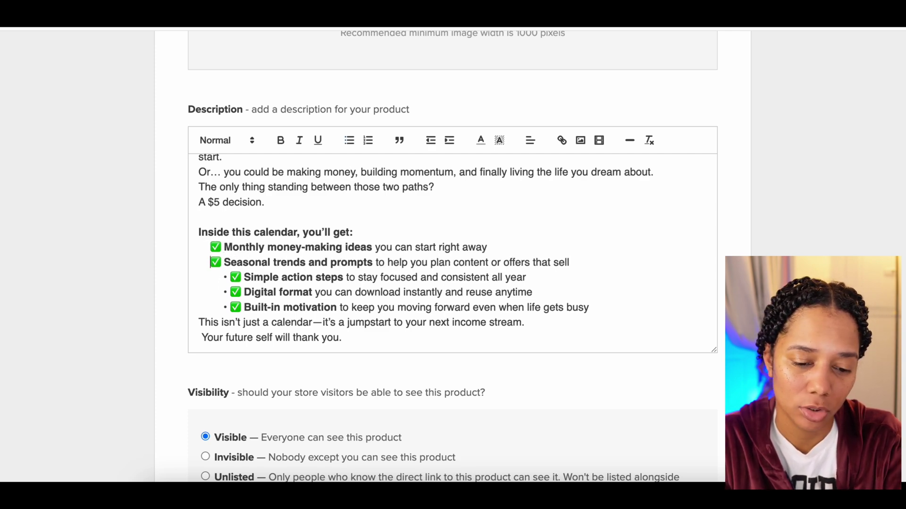
{"action": "left_click", "coordinate": [230, 277]}
{"action": "key", "text": "BackSpace"}
{"action": "left_click", "coordinate": [230, 293]}
{"action": "key", "text": "BackSpace"}
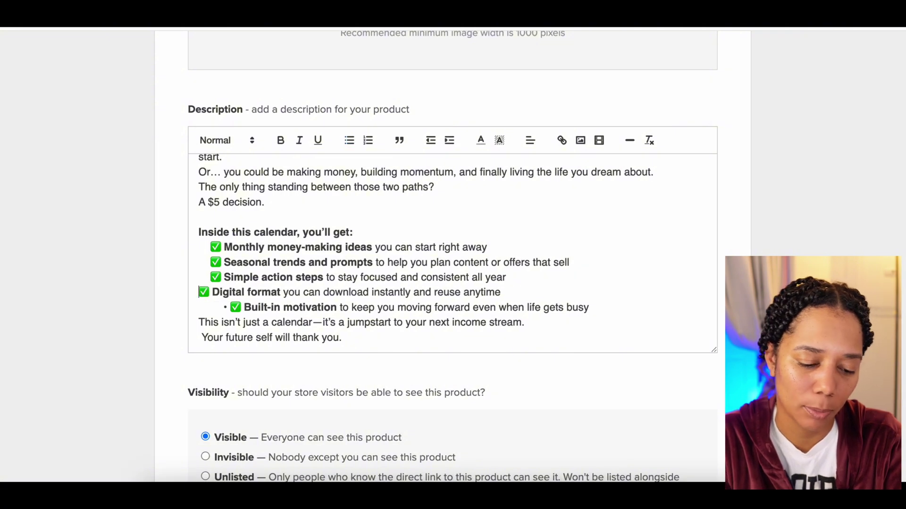
{"action": "left_click", "coordinate": [232, 307]}
{"action": "key", "text": "BackSpace"}
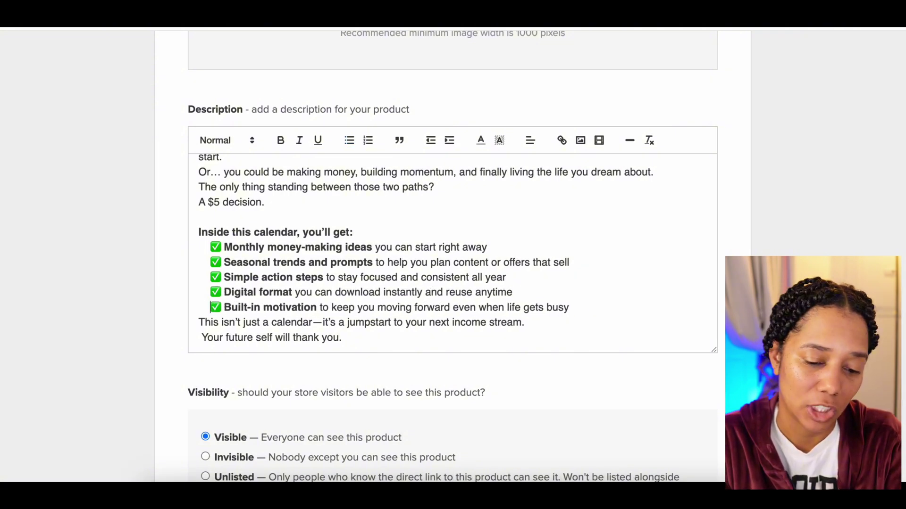
{"action": "key", "text": "BackSpace"}
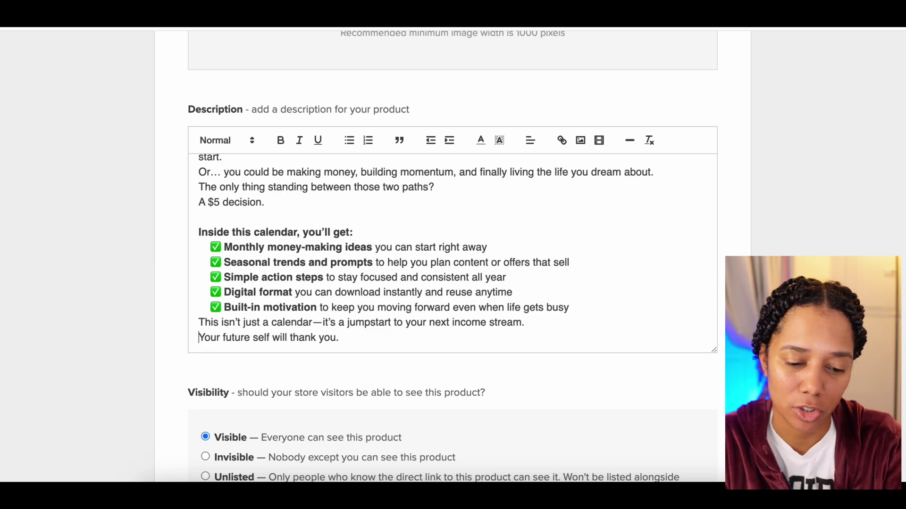
- Indent the five checkmark lines and add a blank line after the checklist
{"action": "scroll", "coordinate": [215, 221], "scroll_direction": "down", "scroll_amount": 1}
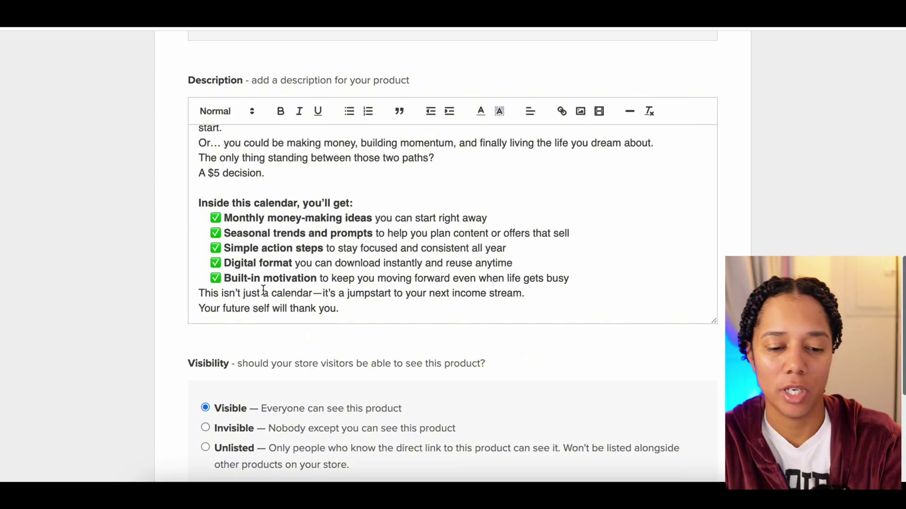
{"action": "left_click", "coordinate": [211, 219]}
{"action": "left_click", "coordinate": [212, 234]}
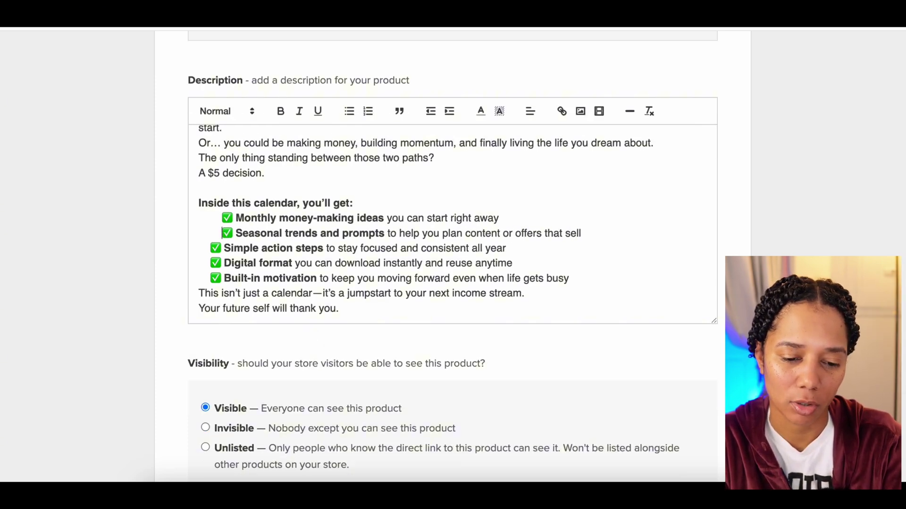
{"action": "left_click", "coordinate": [212, 249]}
{"action": "left_click", "coordinate": [212, 263]}
{"action": "left_click", "coordinate": [212, 279]}
{"action": "left_click", "coordinate": [573, 278]}
{"action": "key", "text": "Return"}
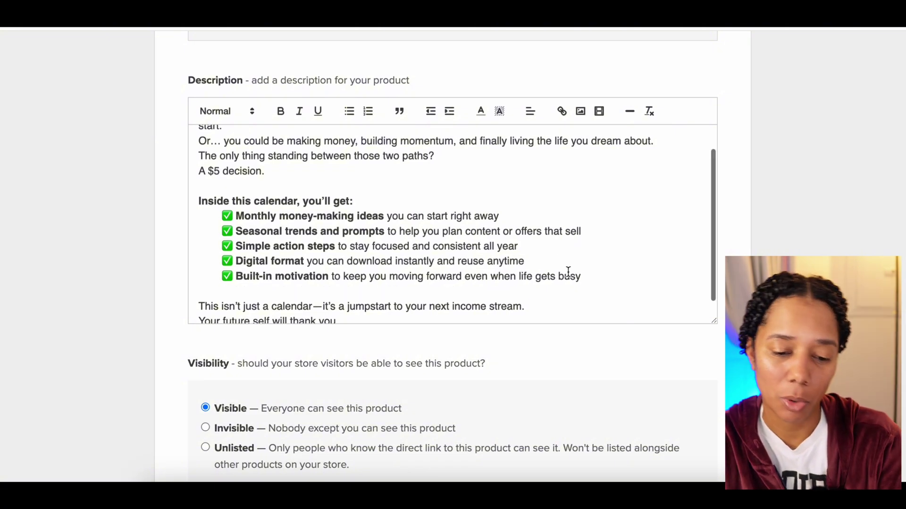
{"action": "scroll", "coordinate": [566, 269], "scroll_direction": "down", "scroll_amount": 1}
{"action": "scroll", "coordinate": [435, 315], "scroll_direction": "down", "scroll_amount": 5}
{"action": "left_click_drag", "start_coordinate": [191, 158], "coordinate": [418, 184]}
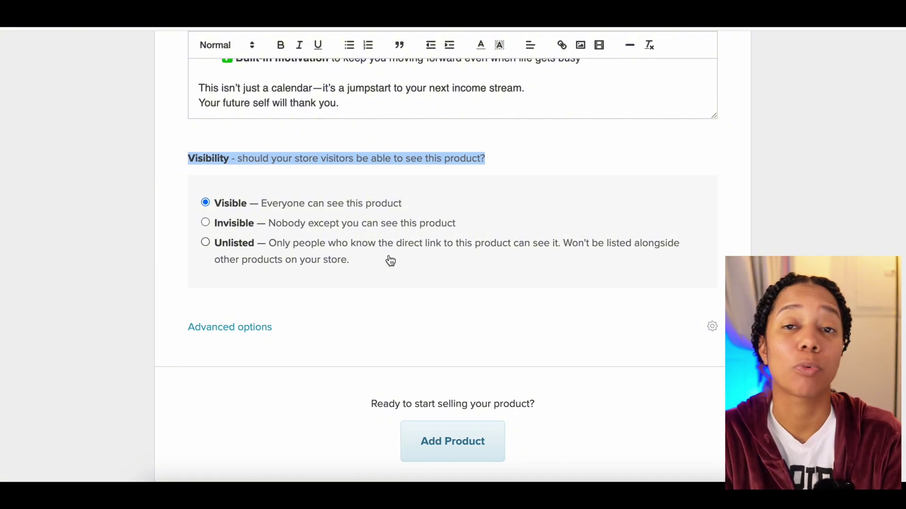
- Review the advanced options and add the calendar product to the store
{"action": "left_click", "coordinate": [264, 330]}
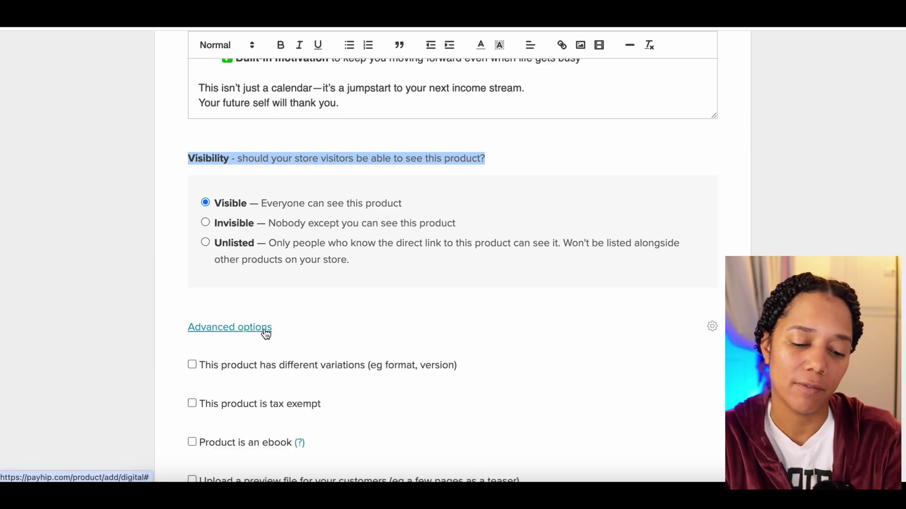
{"action": "scroll", "coordinate": [265, 333], "scroll_direction": "down", "scroll_amount": 3}
{"action": "scroll", "coordinate": [264, 332], "scroll_direction": "down", "scroll_amount": 2}
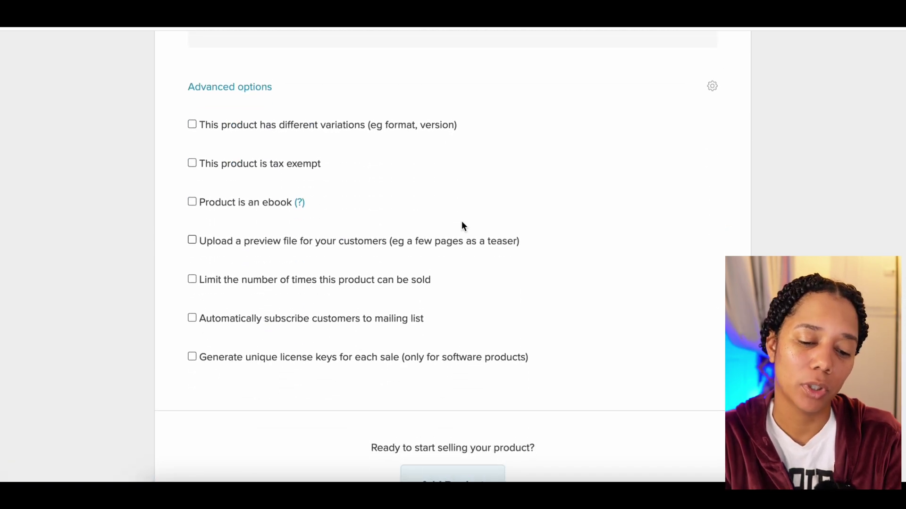
{"action": "scroll", "coordinate": [582, 340], "scroll_direction": "down", "scroll_amount": 1}
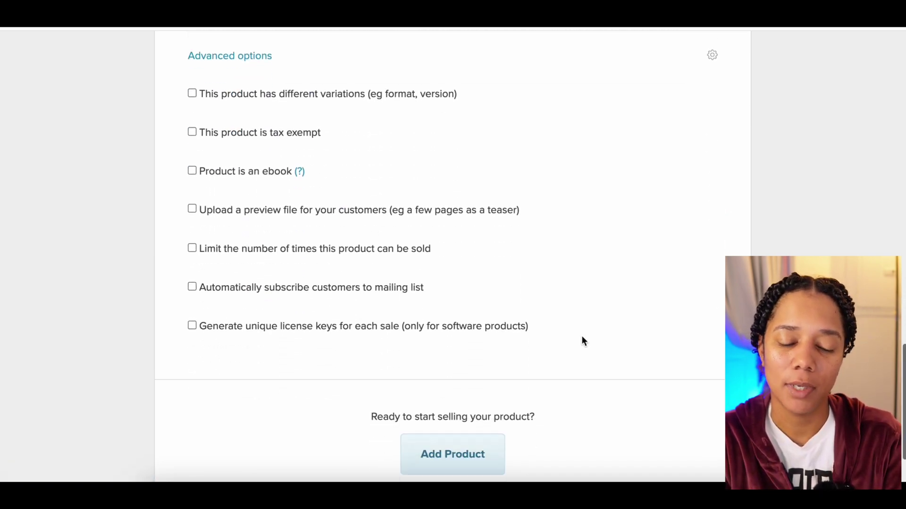
{"action": "scroll", "coordinate": [581, 336], "scroll_direction": "up", "scroll_amount": 15}
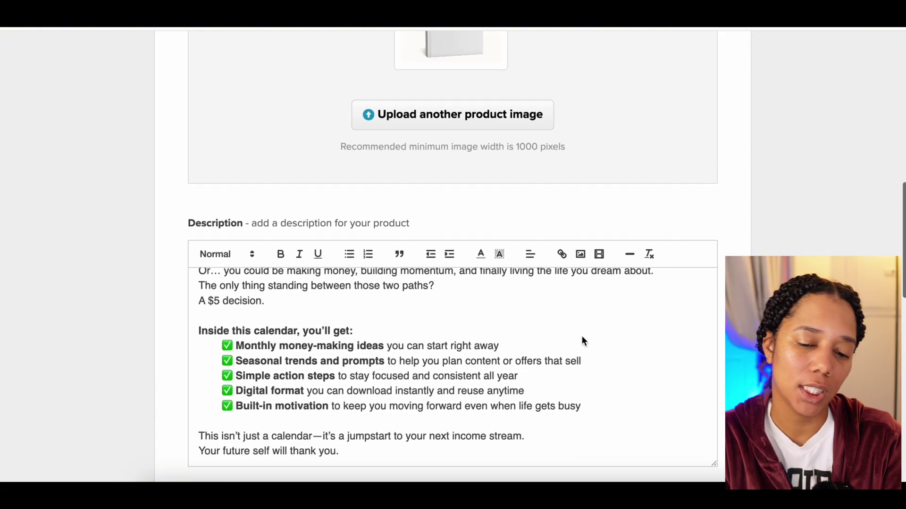
{"action": "scroll", "coordinate": [576, 269], "scroll_direction": "up", "scroll_amount": 9}
{"action": "scroll", "coordinate": [576, 269], "scroll_direction": "down", "scroll_amount": 11}
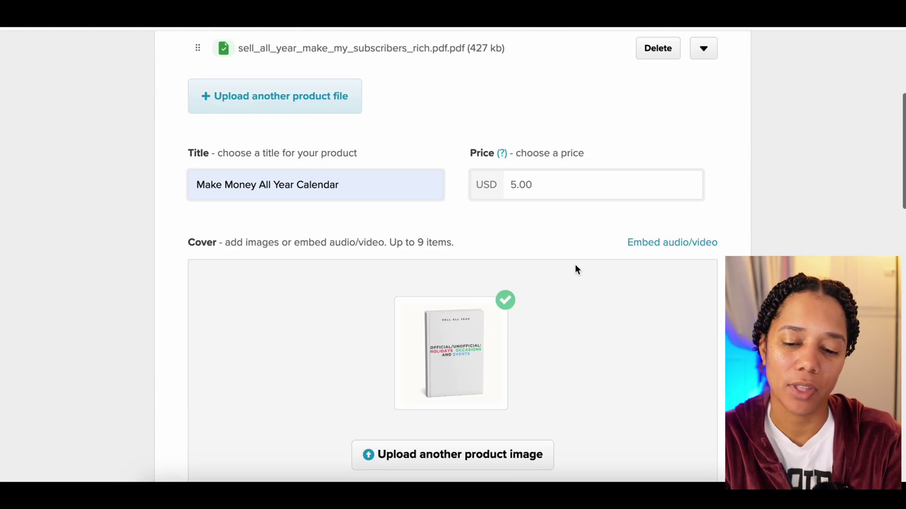
{"action": "scroll", "coordinate": [575, 269], "scroll_direction": "down", "scroll_amount": 13}
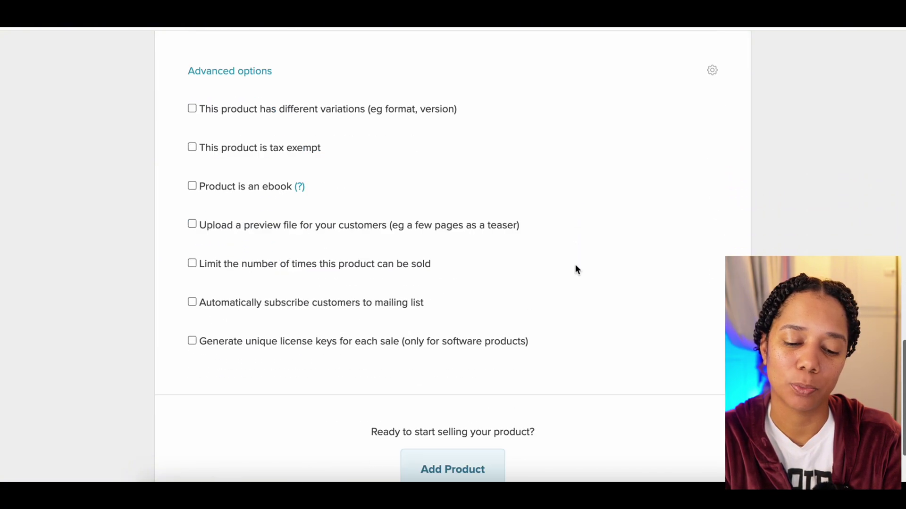
{"action": "left_click", "coordinate": [476, 349]}
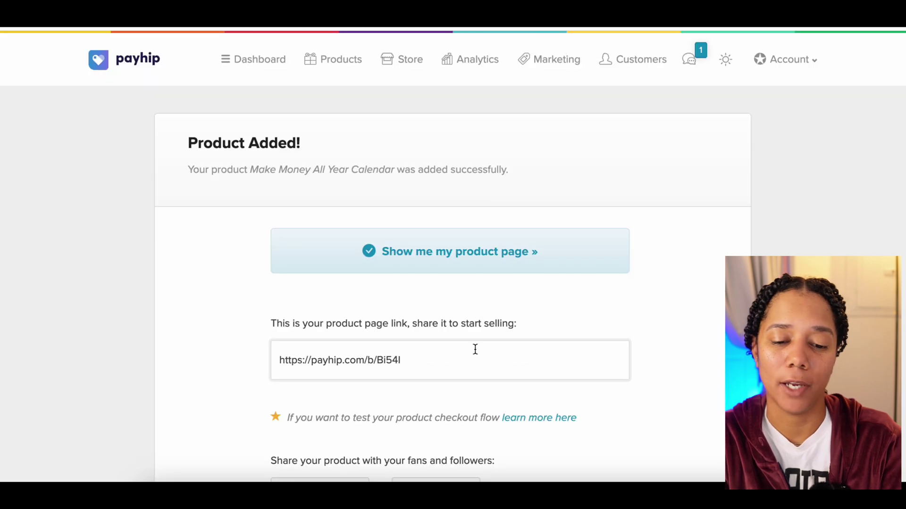
- Open the calendar's live product page from the success confirmation
{"action": "left_click_drag", "start_coordinate": [316, 318], "coordinate": [415, 336]}
{"action": "left_click", "coordinate": [418, 360]}
{"action": "scroll", "coordinate": [419, 360], "scroll_direction": "down", "scroll_amount": 2}
{"action": "scroll", "coordinate": [419, 360], "scroll_direction": "down", "scroll_amount": 1}
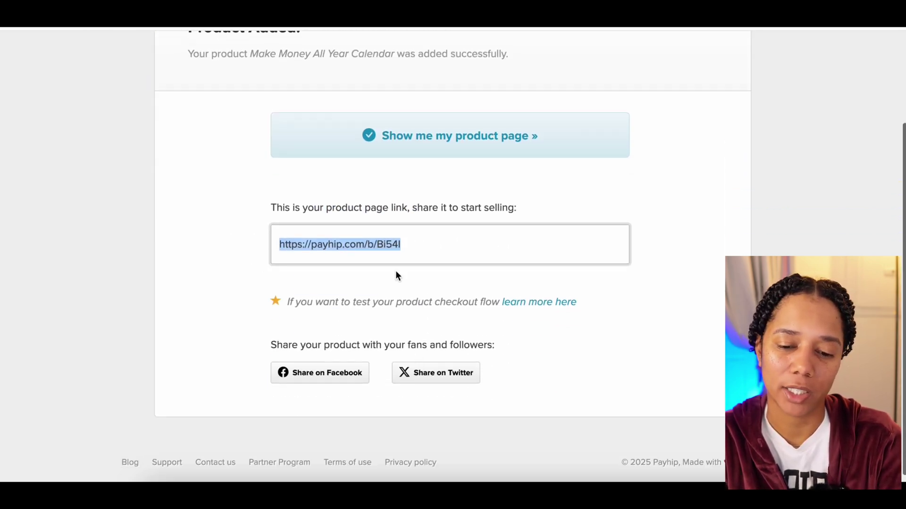
{"action": "left_click", "coordinate": [467, 156]}
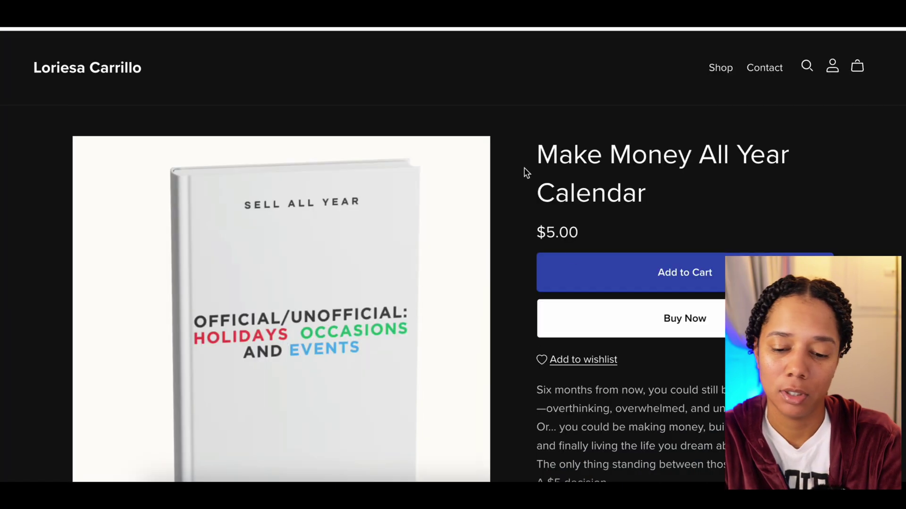
- Scroll through the live Make Money All Year Calendar page to review it
{"action": "scroll", "coordinate": [571, 245], "scroll_direction": "down", "scroll_amount": 8}
{"action": "scroll", "coordinate": [571, 245], "scroll_direction": "down", "scroll_amount": 3}
{"action": "scroll", "coordinate": [570, 245], "scroll_direction": "up", "scroll_amount": 11}
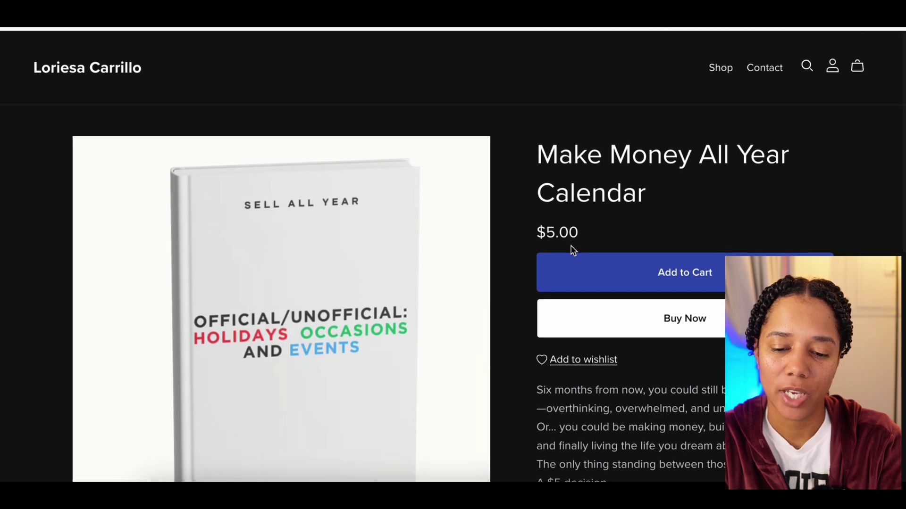
{"action": "scroll", "coordinate": [572, 250], "scroll_direction": "down", "scroll_amount": 2}
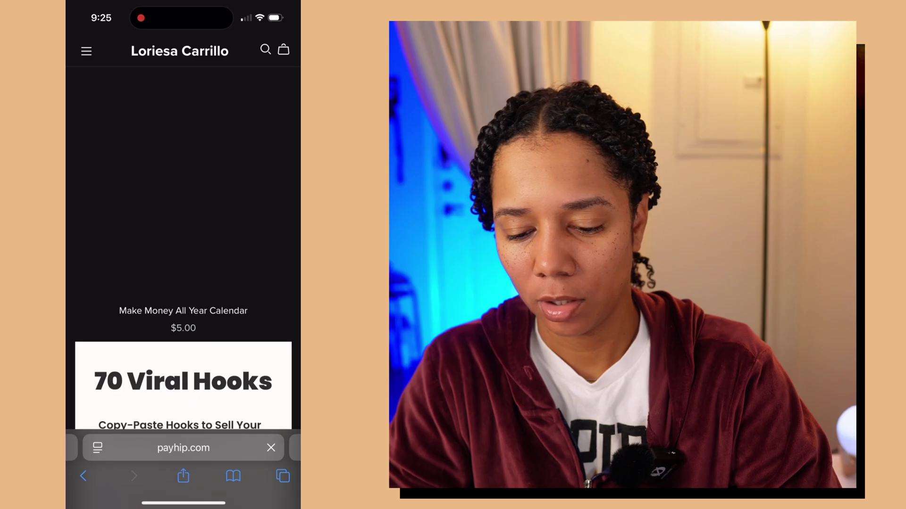
{"action": "scroll", "coordinate": [183, 259], "scroll_direction": "down", "scroll_amount": 4}
{"action": "scroll", "coordinate": [183, 260], "scroll_direction": "up", "scroll_amount": 2}
{"action": "scroll", "coordinate": [183, 260], "scroll_direction": "up", "scroll_amount": 3}
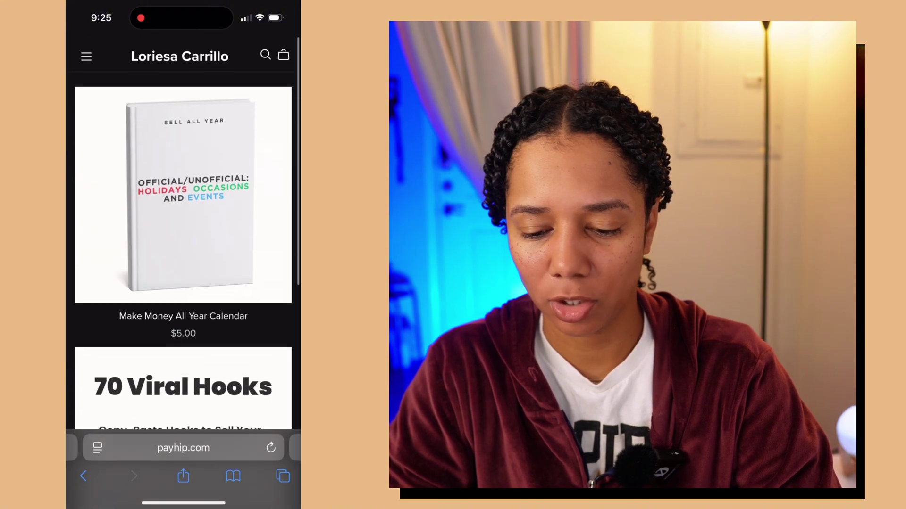
{"action": "scroll", "coordinate": [183, 259], "scroll_direction": "down", "scroll_amount": 1}
{"action": "scroll", "coordinate": [183, 260], "scroll_direction": "down", "scroll_amount": 4}
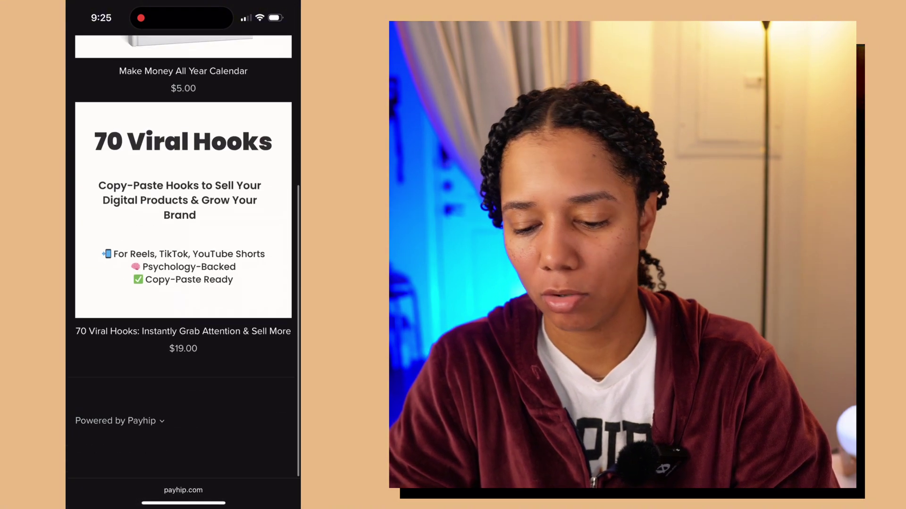
{"action": "scroll", "coordinate": [183, 259], "scroll_direction": "up", "scroll_amount": 5}
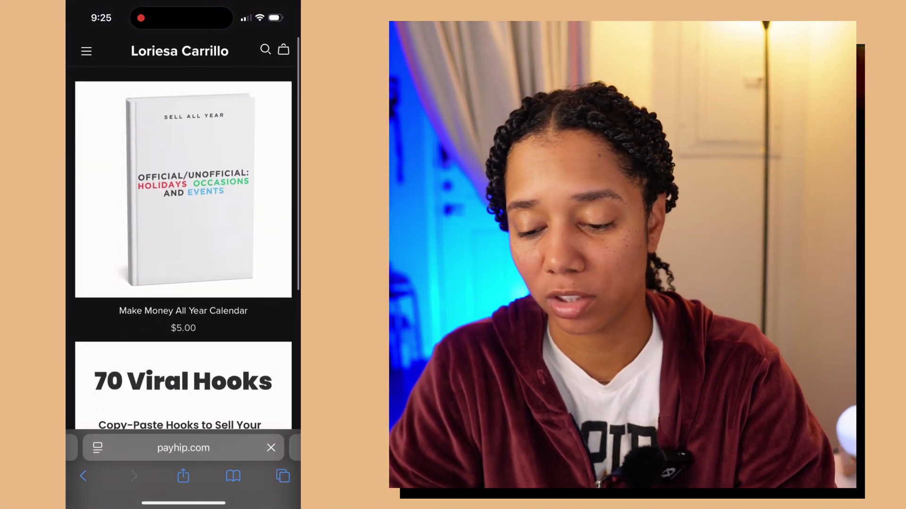
- Go to the Products list showing the $5.00 calendar alongside 70 Viral Hooks
{"action": "left_click", "coordinate": [183, 311]}
{"action": "scroll", "coordinate": [183, 260], "scroll_direction": "down", "scroll_amount": 10}
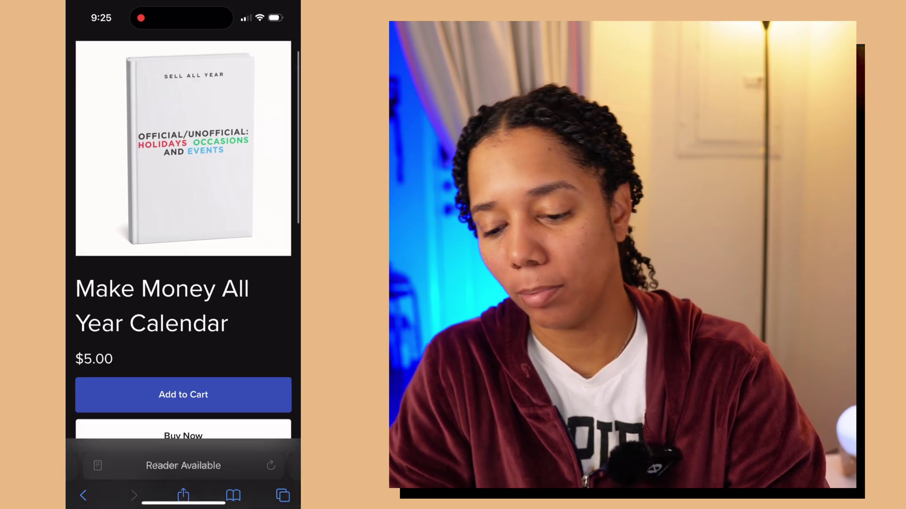
{"action": "scroll", "coordinate": [183, 259], "scroll_direction": "down", "scroll_amount": 2}
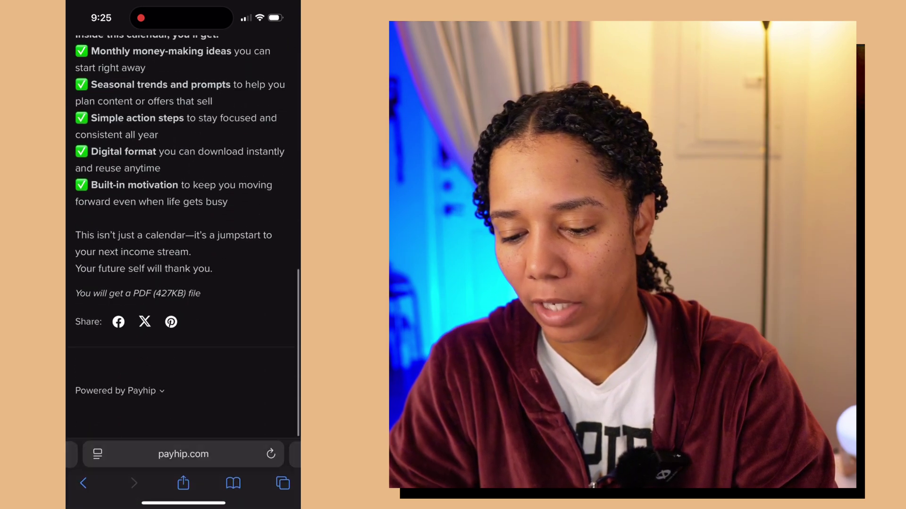
{"action": "scroll", "coordinate": [183, 259], "scroll_direction": "up", "scroll_amount": 10}
{"action": "scroll", "coordinate": [183, 259], "scroll_direction": "down", "scroll_amount": 1}
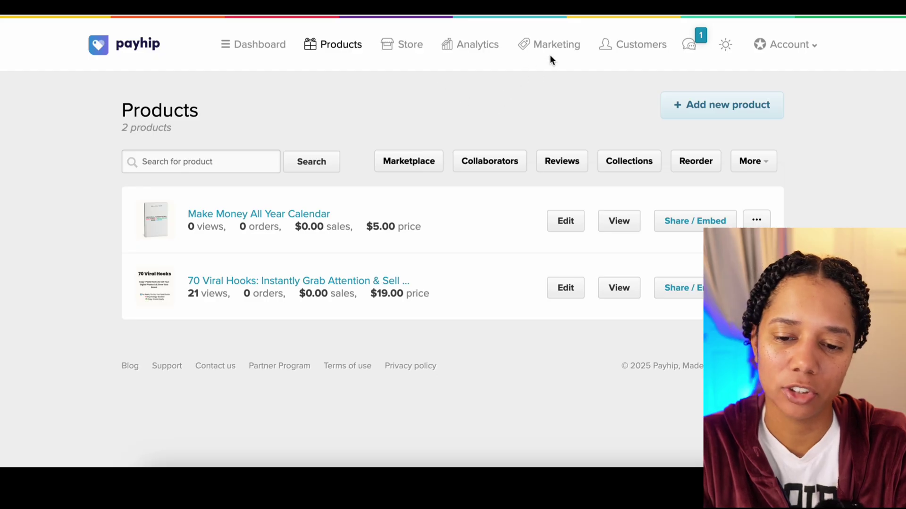
- Go to Marketing's Upgrade section, review the explanation, and begin adding a new upgrade
{"action": "left_click", "coordinate": [554, 51]}
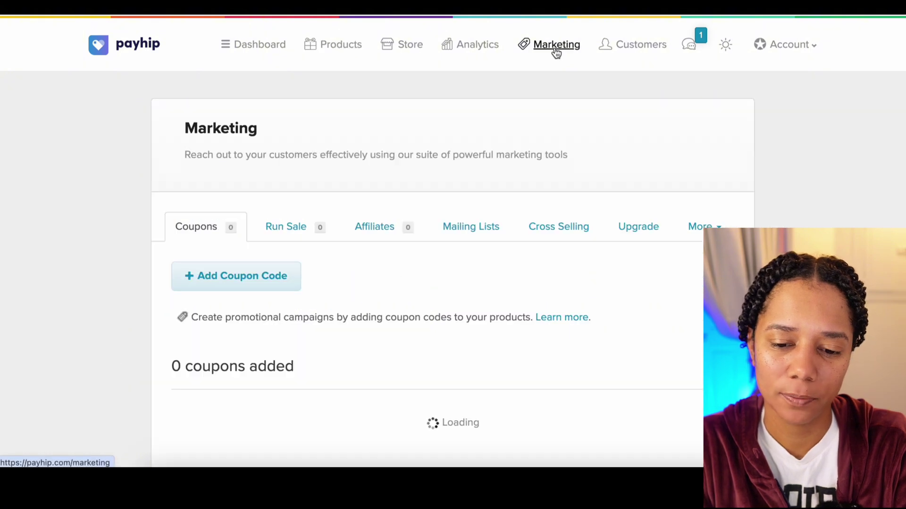
{"action": "scroll", "coordinate": [575, 200], "scroll_direction": "down", "scroll_amount": 2}
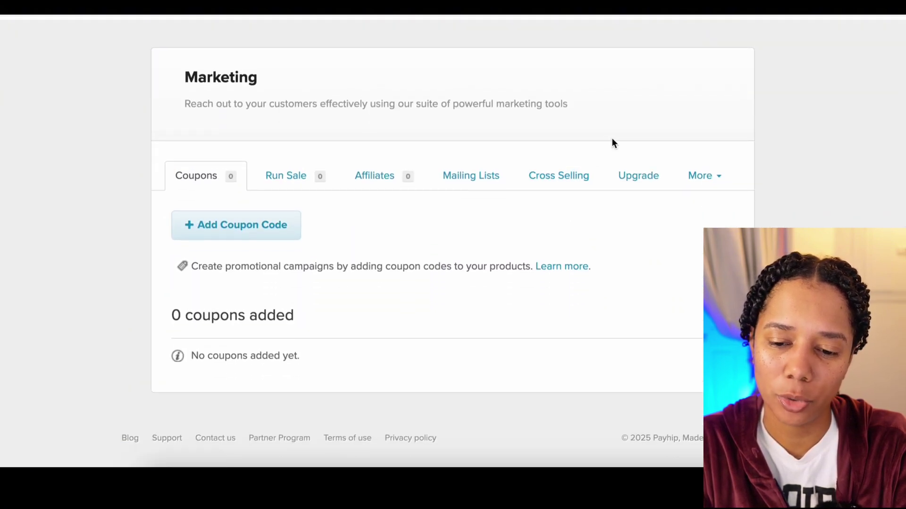
{"action": "left_click", "coordinate": [650, 176]}
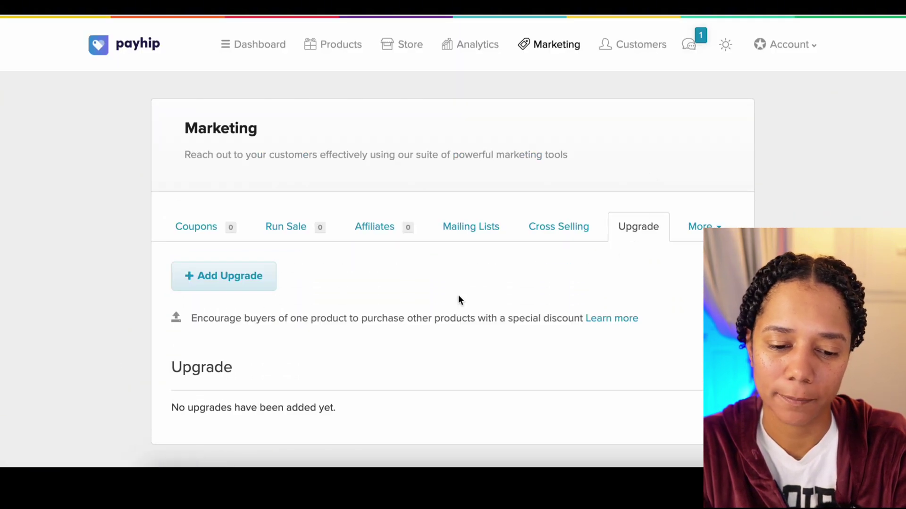
{"action": "scroll", "coordinate": [458, 297], "scroll_direction": "down", "scroll_amount": 2}
{"action": "left_click_drag", "start_coordinate": [192, 263], "coordinate": [504, 284]}
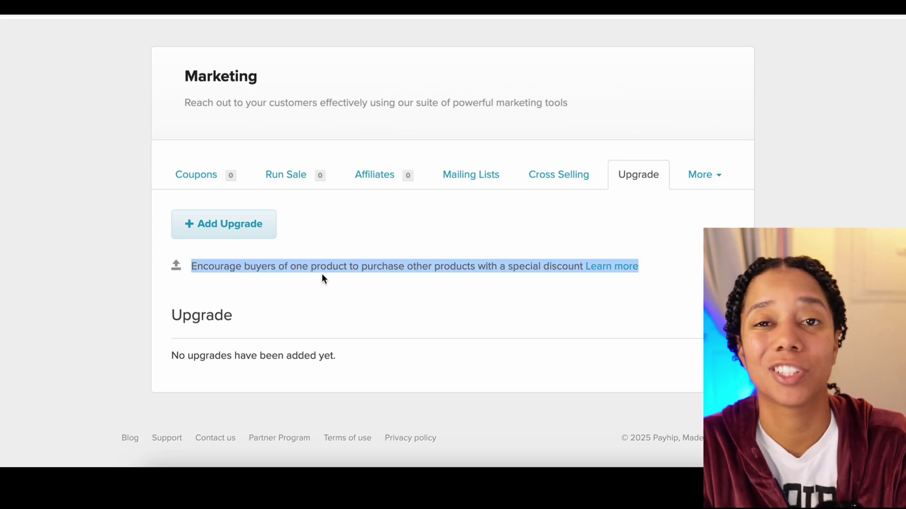
{"action": "left_click", "coordinate": [263, 233]}
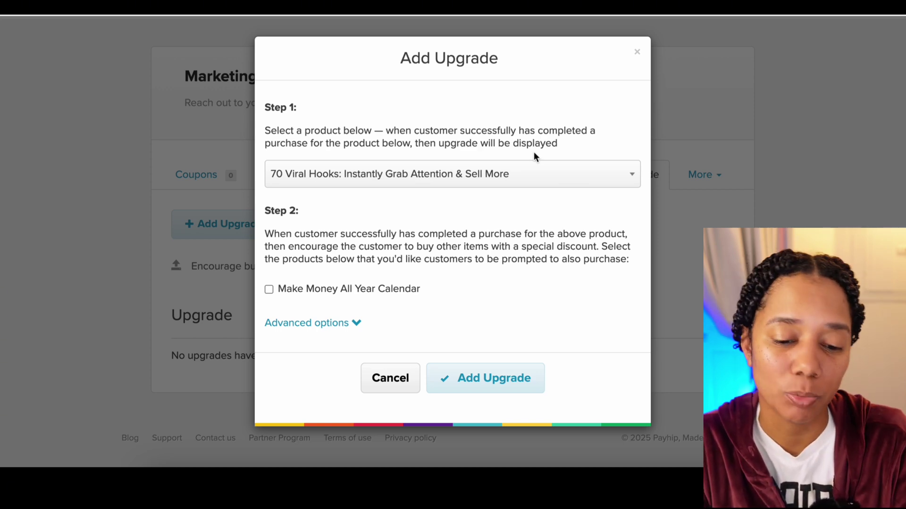
- Trigger the upgrade on Make Money All Year Calendar, offering 70 Viral Hooks at 75% off
{"action": "left_click", "coordinate": [536, 173]}
{"action": "left_click", "coordinate": [511, 246]}
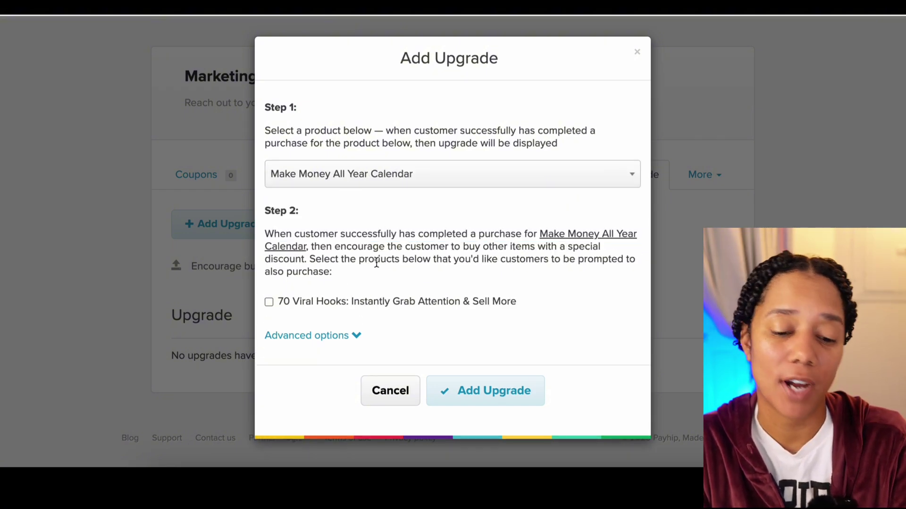
{"action": "left_click", "coordinate": [269, 303]}
{"action": "left_click", "coordinate": [395, 339]}
{"action": "key", "text": "BackSpace"}
{"action": "key", "text": "BackSpace"}
{"action": "type", "text": "75"}
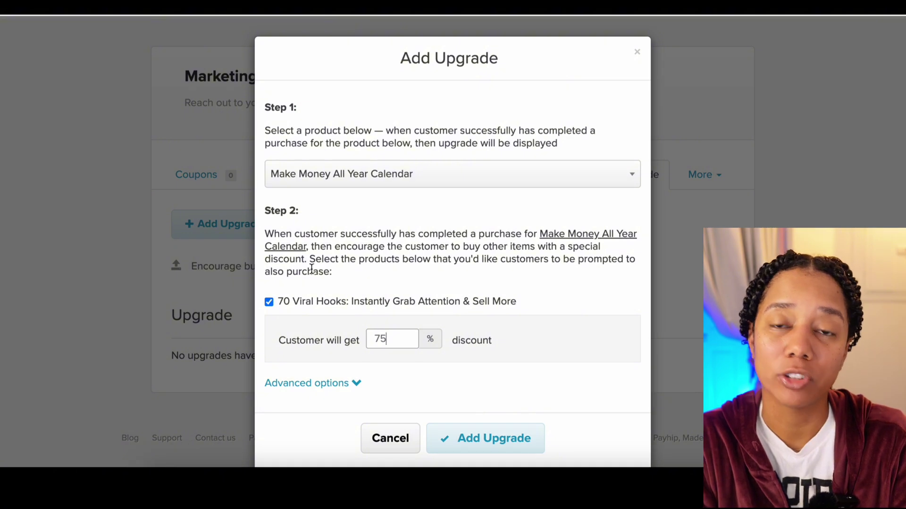
- In Advanced options, limit the discount to a flexible 30 days and enable a custom message
{"action": "left_click", "coordinate": [306, 383]}
{"action": "scroll", "coordinate": [303, 249], "scroll_direction": "down", "scroll_amount": 2}
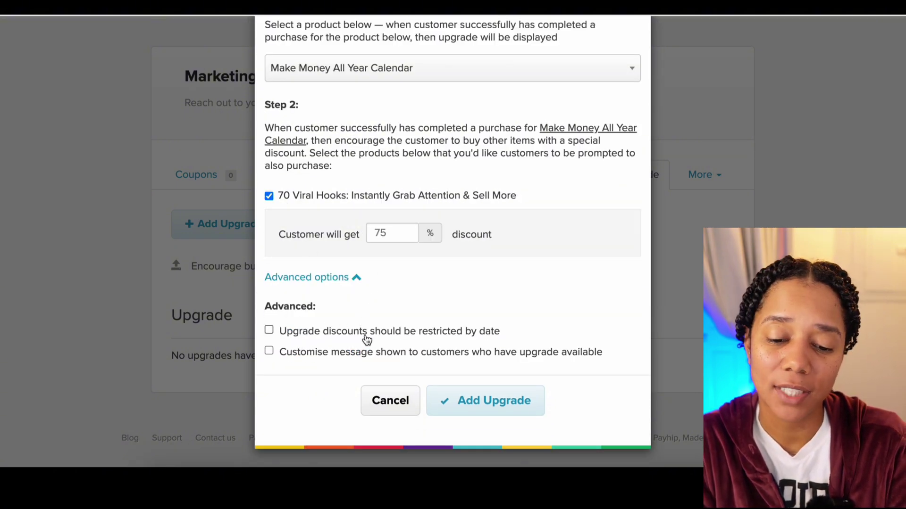
{"action": "left_click", "coordinate": [269, 331]}
{"action": "scroll", "coordinate": [272, 332], "scroll_direction": "down", "scroll_amount": 2}
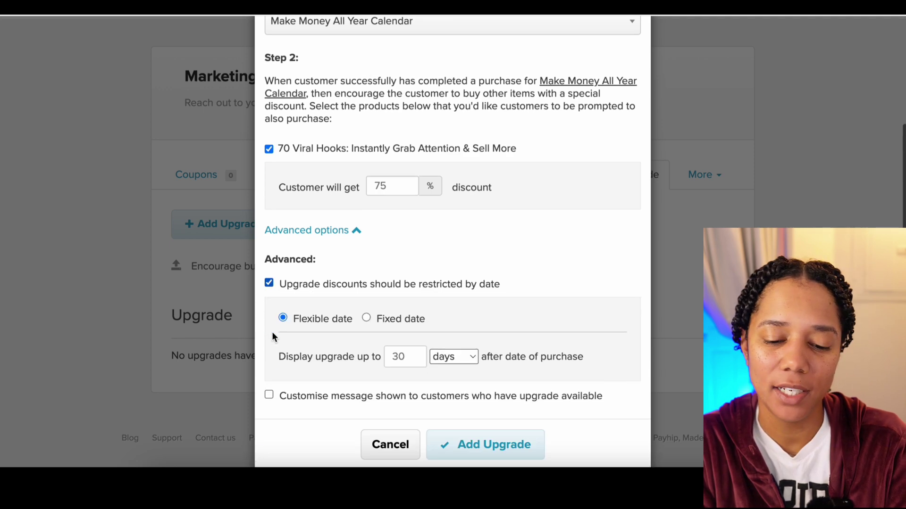
{"action": "left_click", "coordinate": [383, 278]}
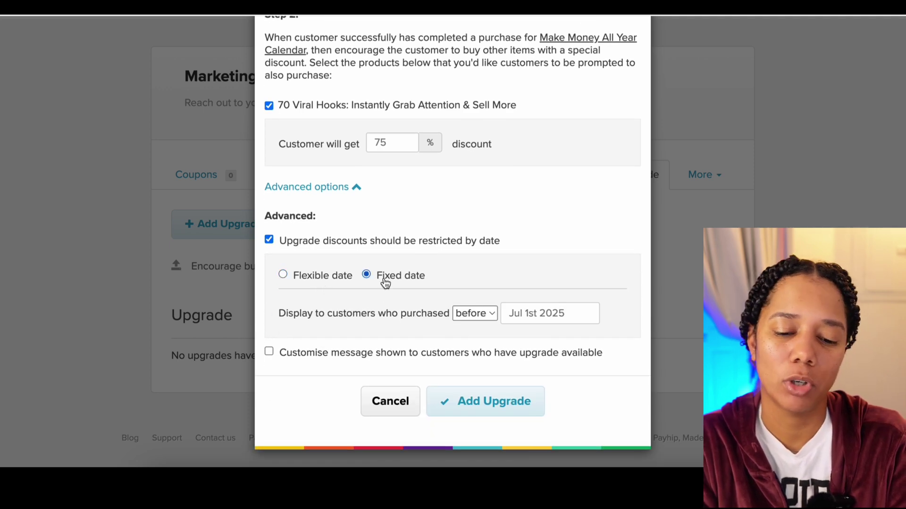
{"action": "left_click", "coordinate": [283, 275]}
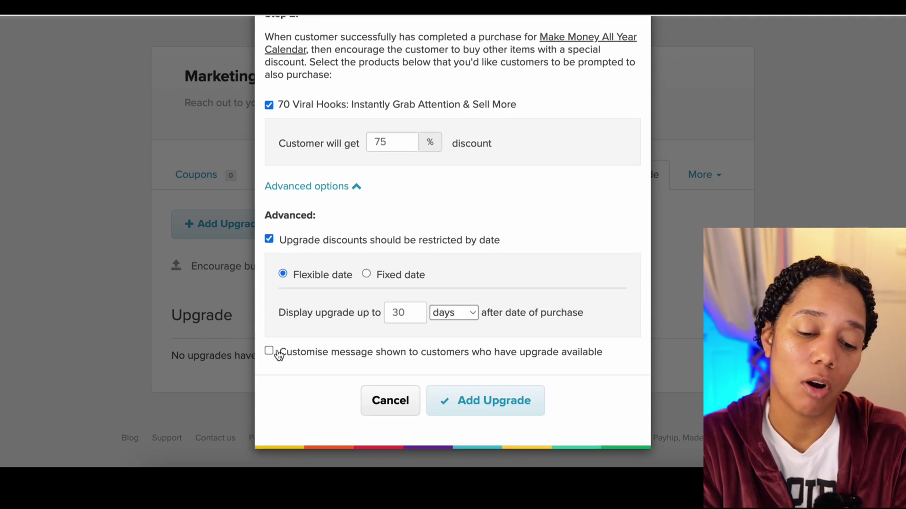
{"action": "left_click", "coordinate": [276, 352]}
{"action": "scroll", "coordinate": [307, 325], "scroll_direction": "down", "scroll_amount": 3}
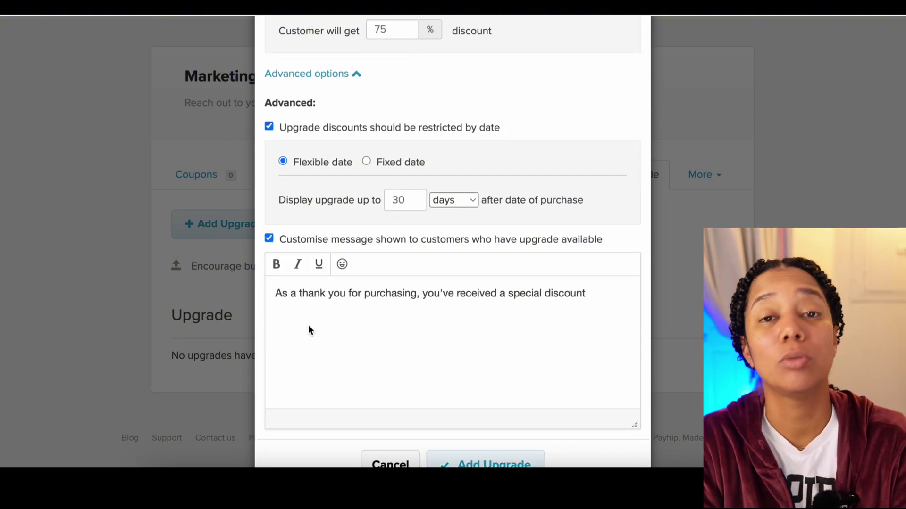
{"action": "scroll", "coordinate": [308, 325], "scroll_direction": "down", "scroll_amount": 1}
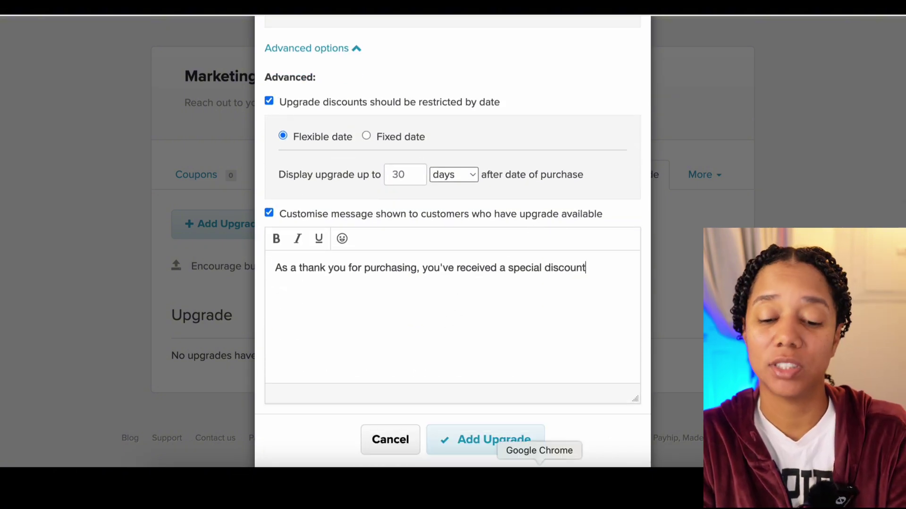